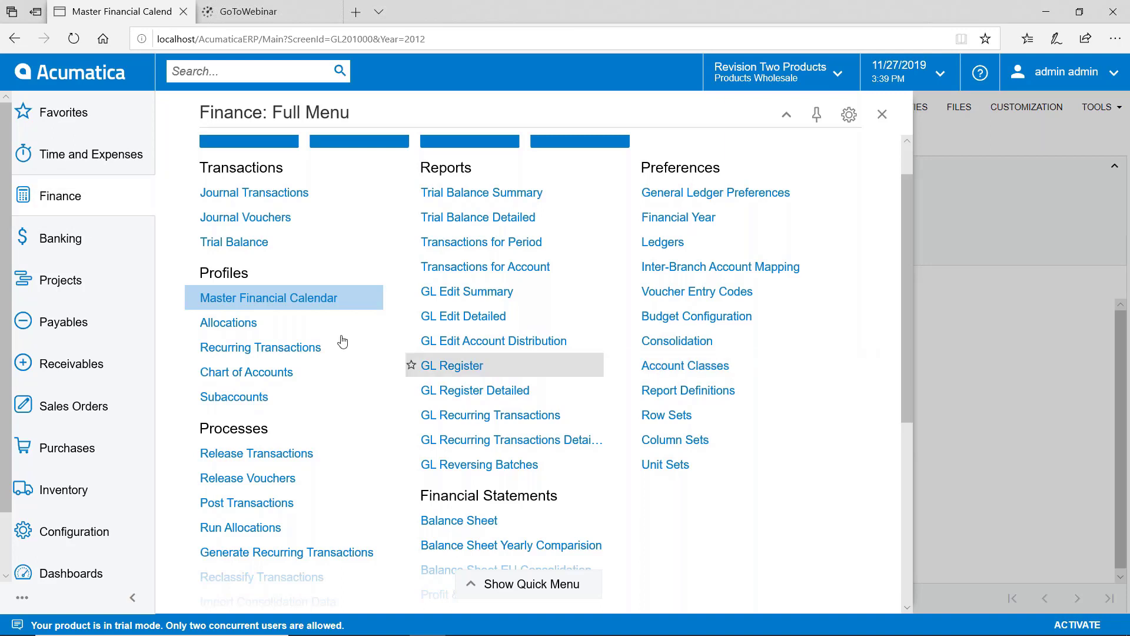
- Open the Master Financial Calendar and display the periods of financial year 2013
{"action": "left_click", "coordinate": [294, 298]}
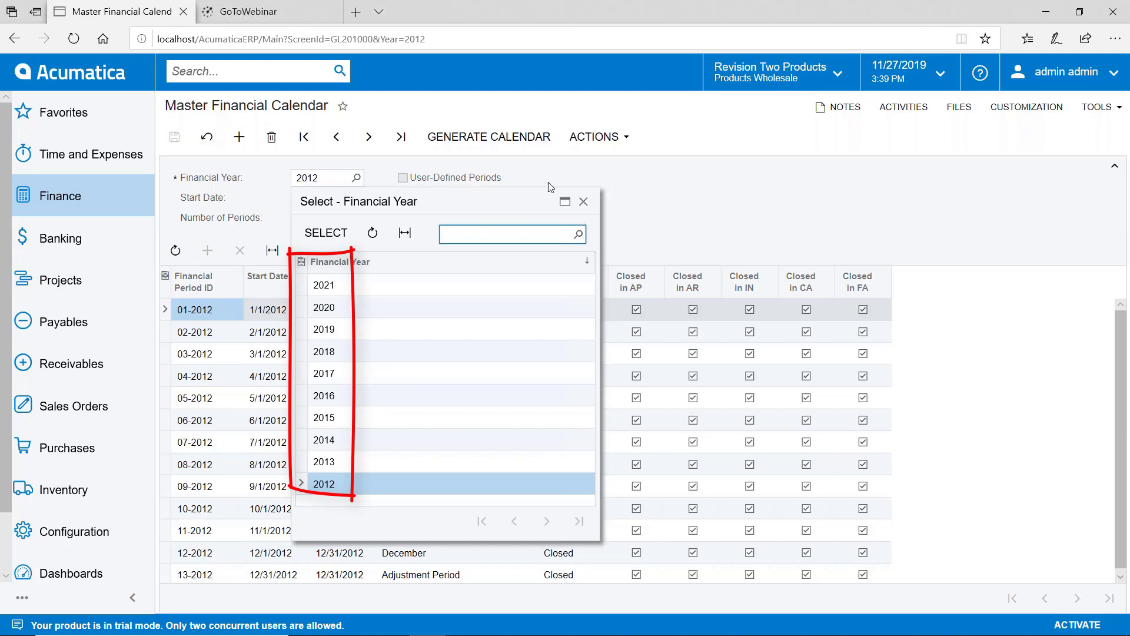
{"action": "left_click", "coordinate": [678, 206]}
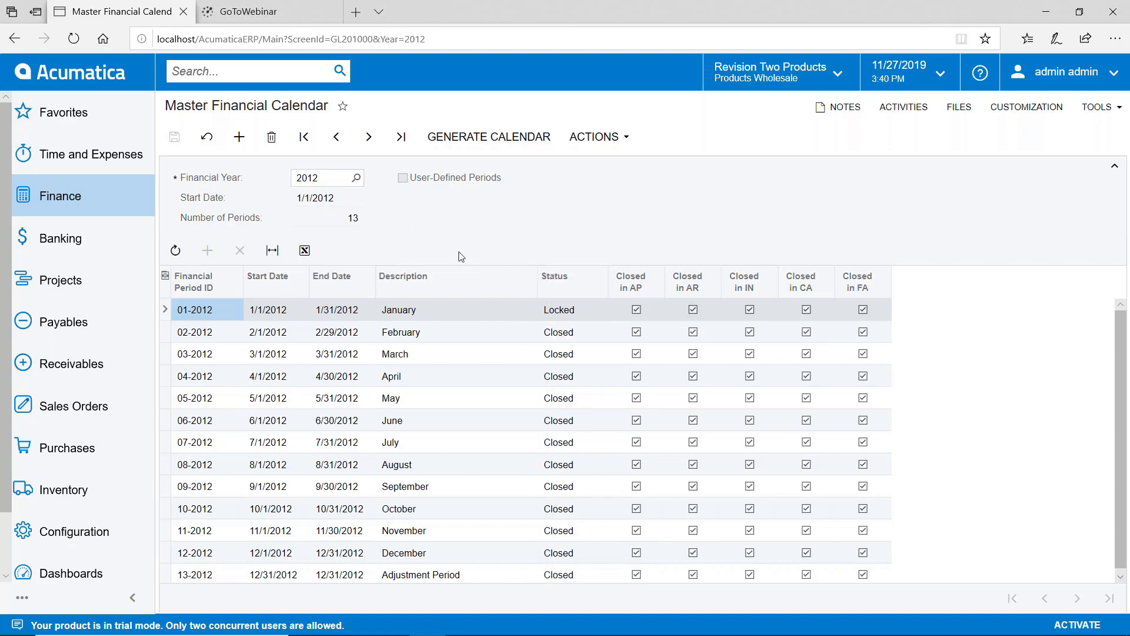
{"action": "left_click", "coordinate": [356, 177]}
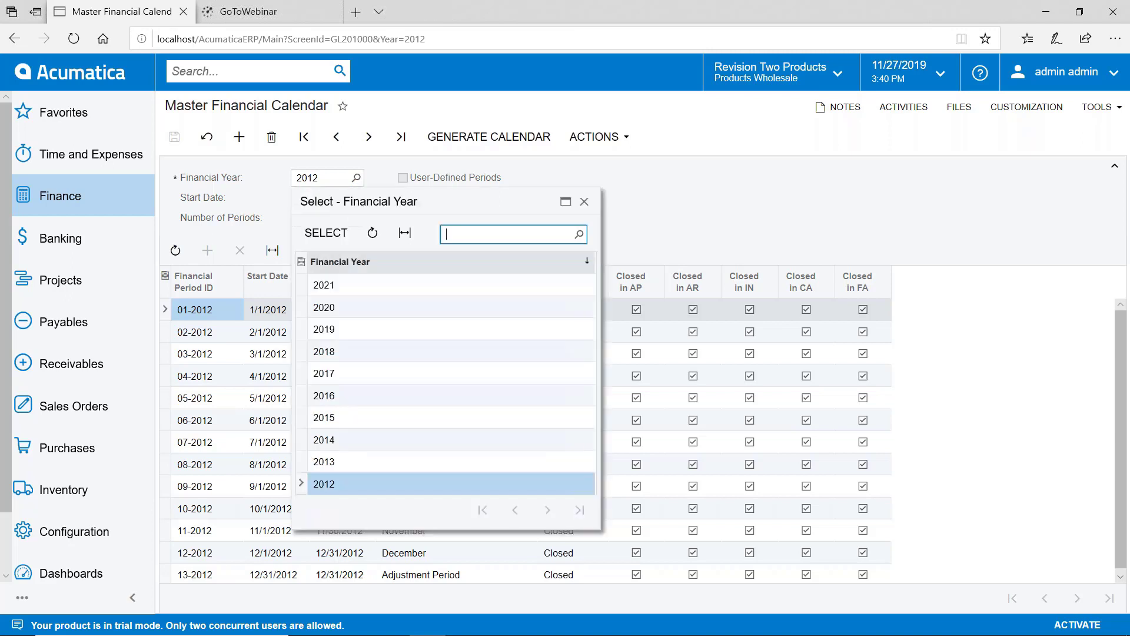
{"action": "double_click", "coordinate": [343, 464]}
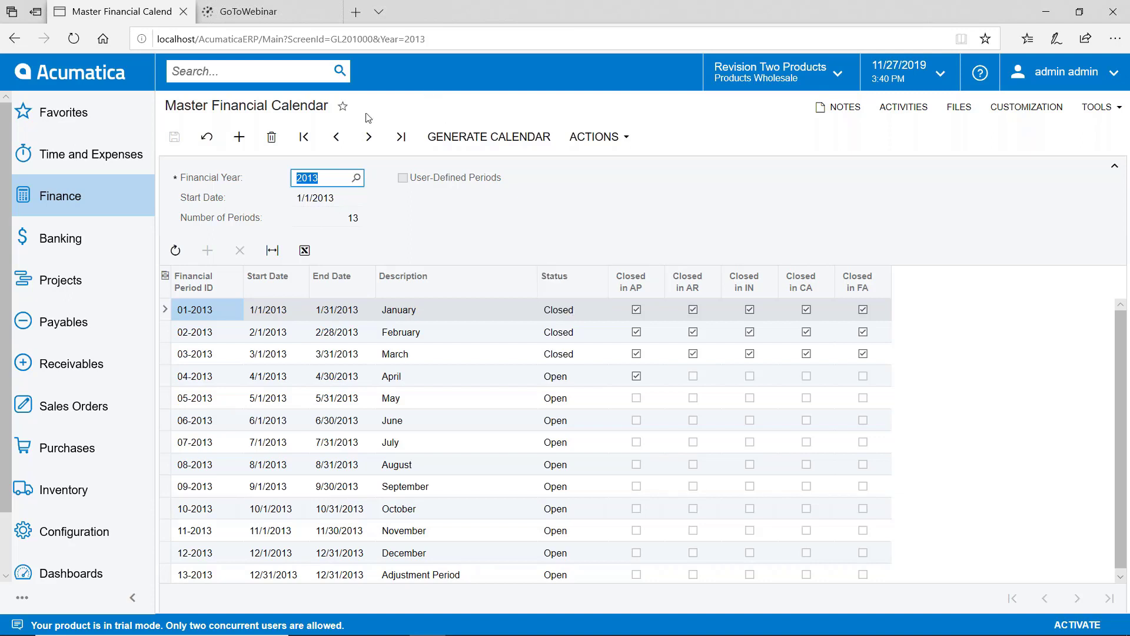
- Review the calendar's period statuses from the latest year, 2021, back through the earlier years, ending on the first year, 2012
{"action": "left_click", "coordinate": [401, 137]}
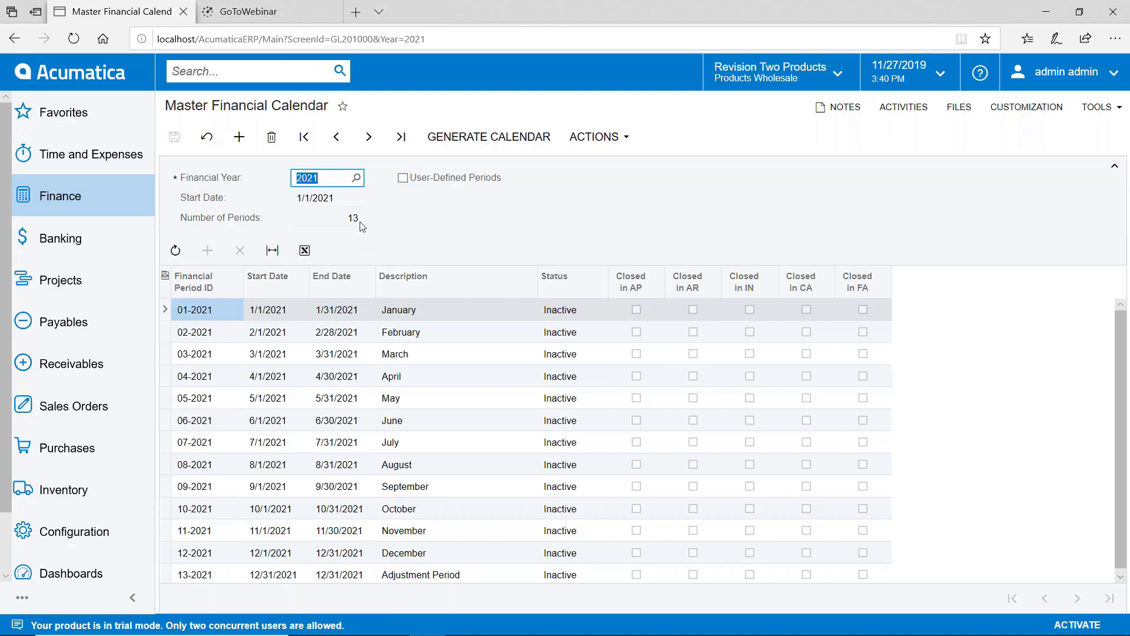
{"action": "left_click", "coordinate": [336, 138]}
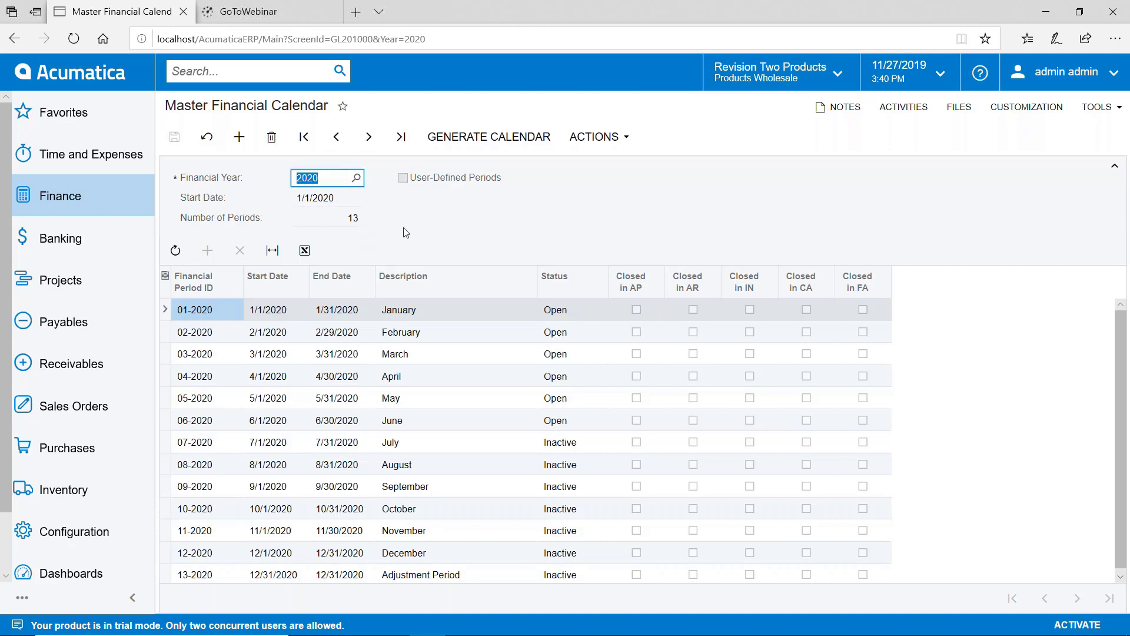
{"action": "left_click", "coordinate": [336, 137]}
{"action": "left_click", "coordinate": [336, 136]}
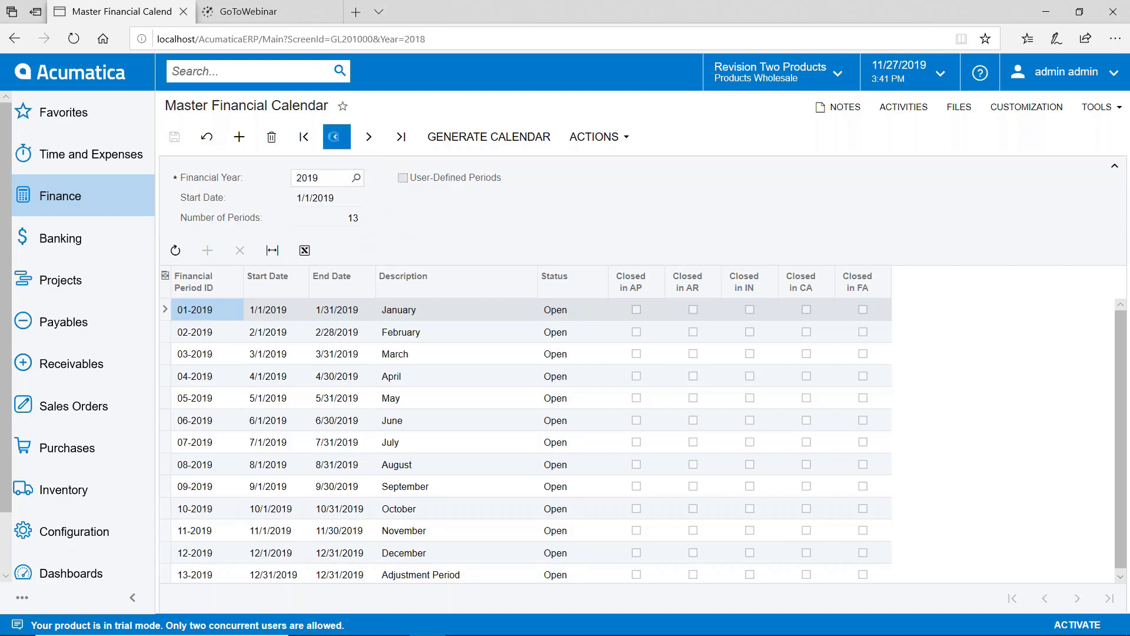
{"action": "left_click", "coordinate": [304, 136]}
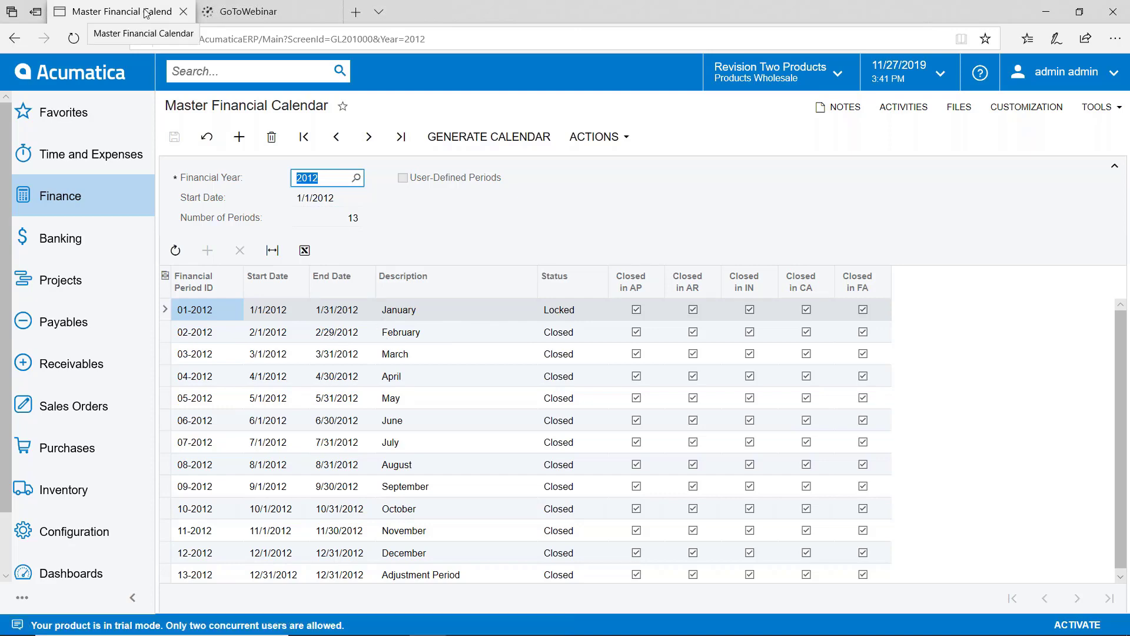
- Start a new accounts payable bill
{"action": "left_click", "coordinate": [88, 286]}
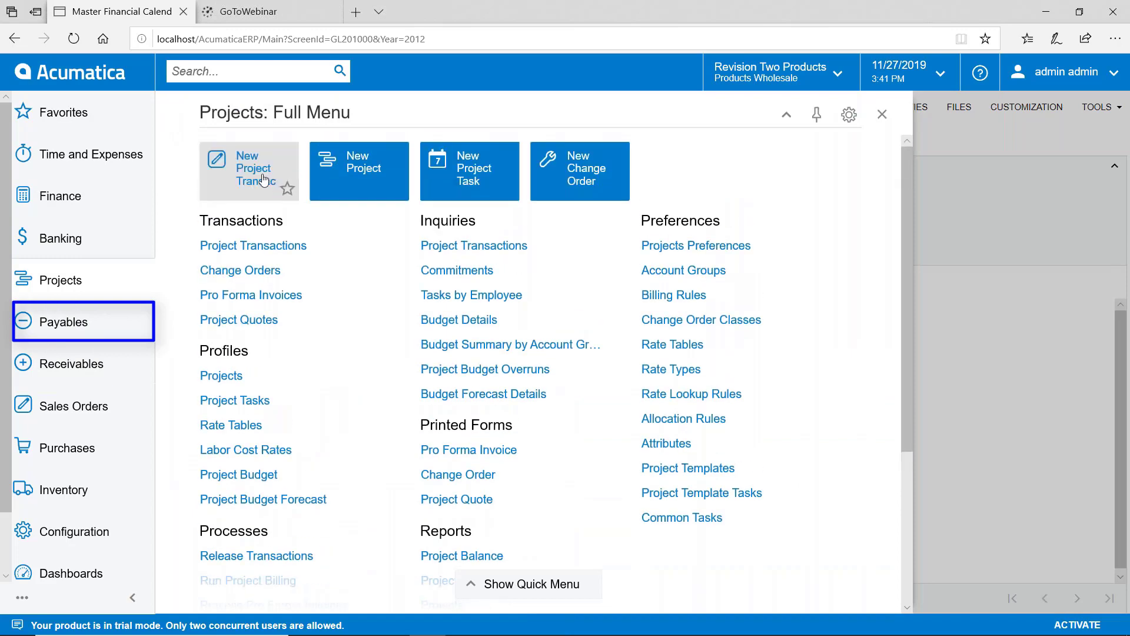
{"action": "left_click", "coordinate": [83, 322]}
{"action": "left_click", "coordinate": [234, 165]}
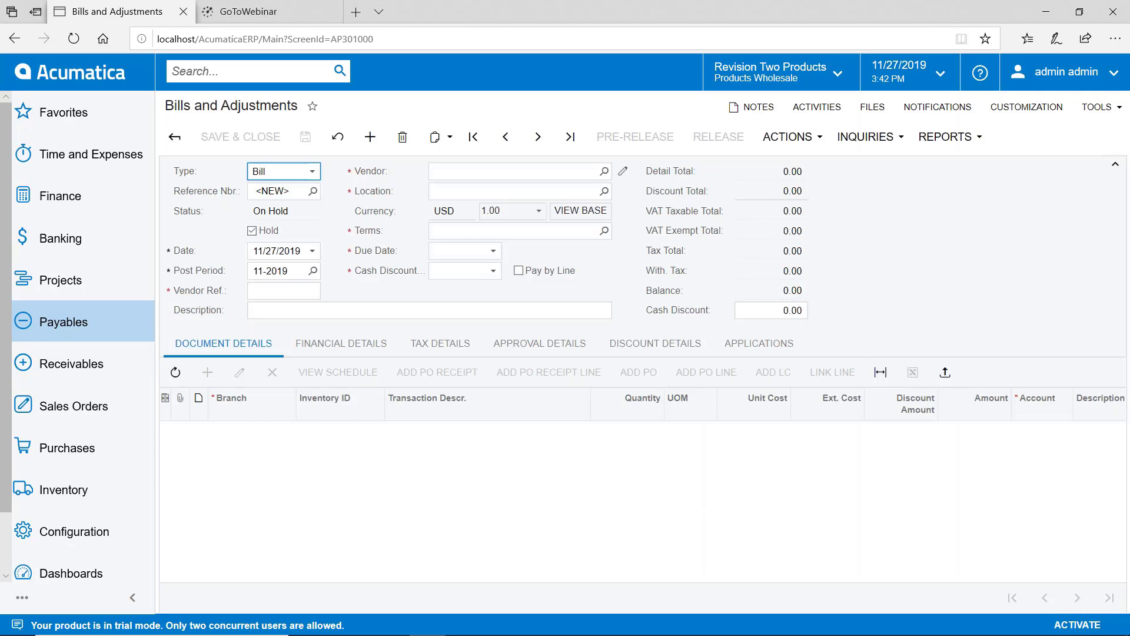
- Set the bill's date to 1/1/2012 and check the validation of its post period
{"action": "left_click", "coordinate": [272, 252]}
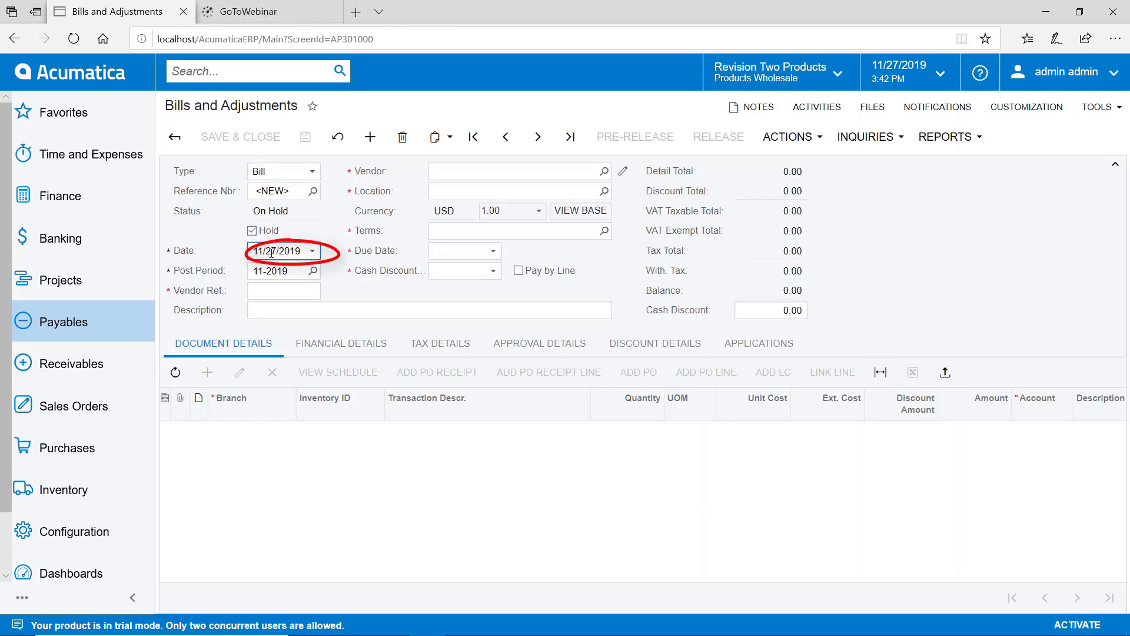
{"action": "type", "text": "01/01/"}
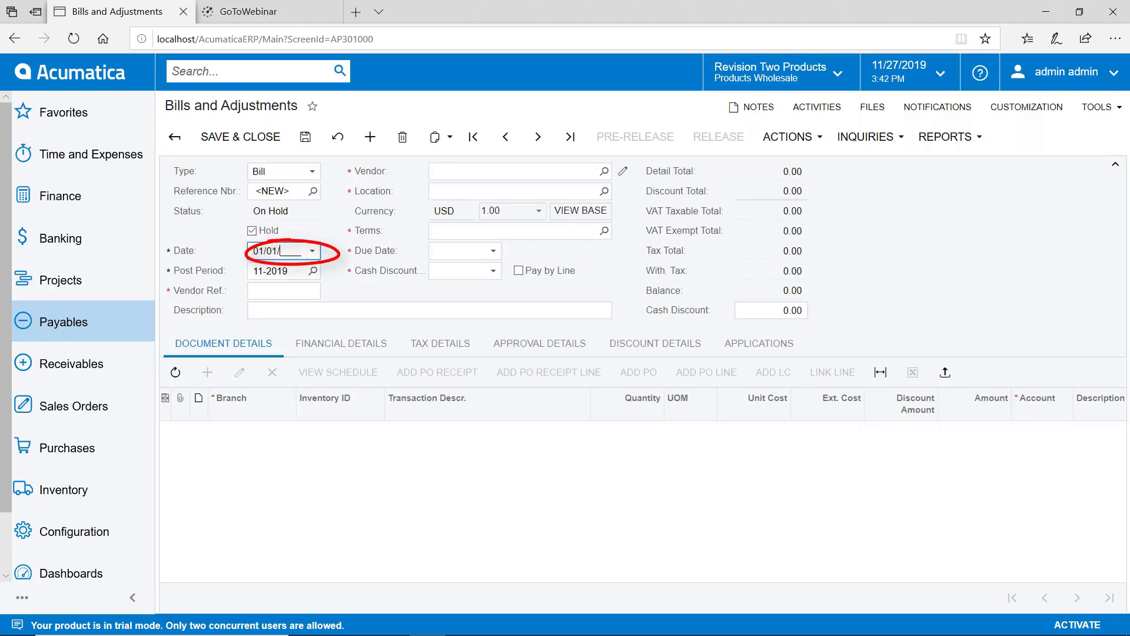
{"action": "key", "text": "shift+End"}
{"action": "type", "text": "29"}
{"action": "key", "text": "BackSpace"}
{"action": "type", "text": "012"}
{"action": "key", "text": "Tab"}
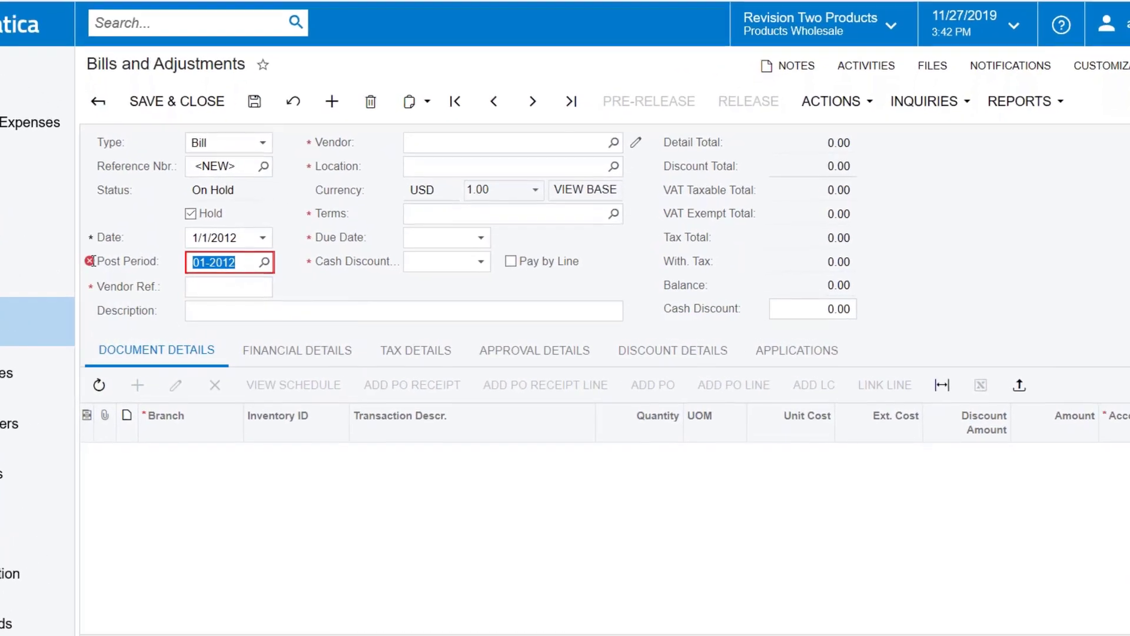
{"action": "mouse_move", "coordinate": [93, 260]}
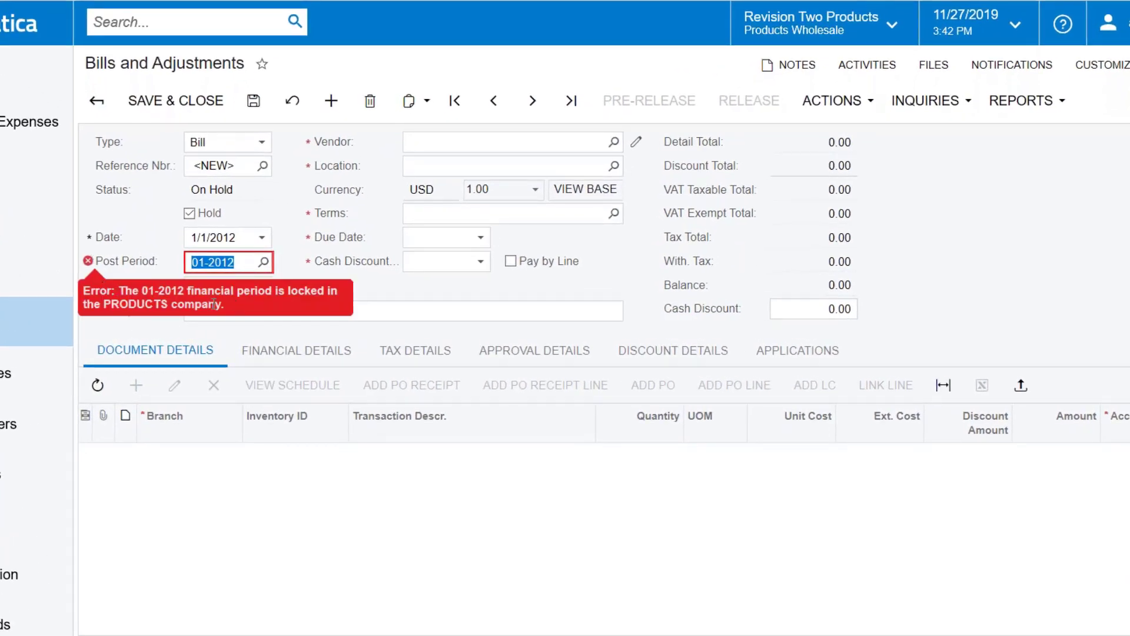
- Change the bill's date to 2/1/2012 and check its post period again
{"action": "left_click", "coordinate": [187, 237]}
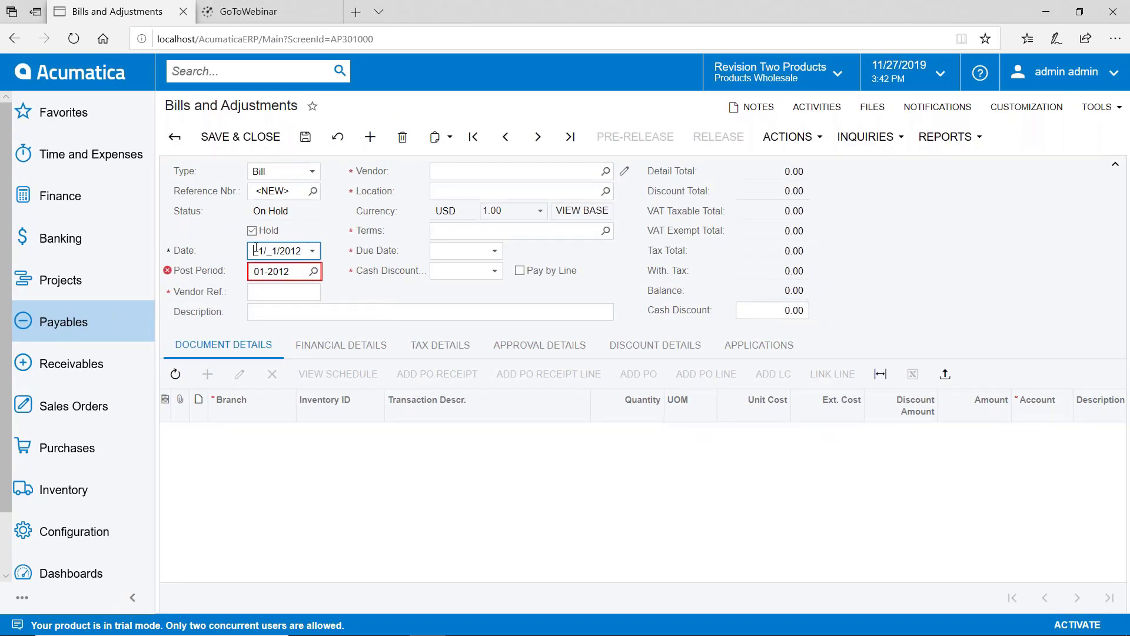
{"action": "left_click_drag", "start_coordinate": [256, 249], "coordinate": [314, 255]}
{"action": "type", "text": "2/1/2012"}
{"action": "key", "text": "Tab"}
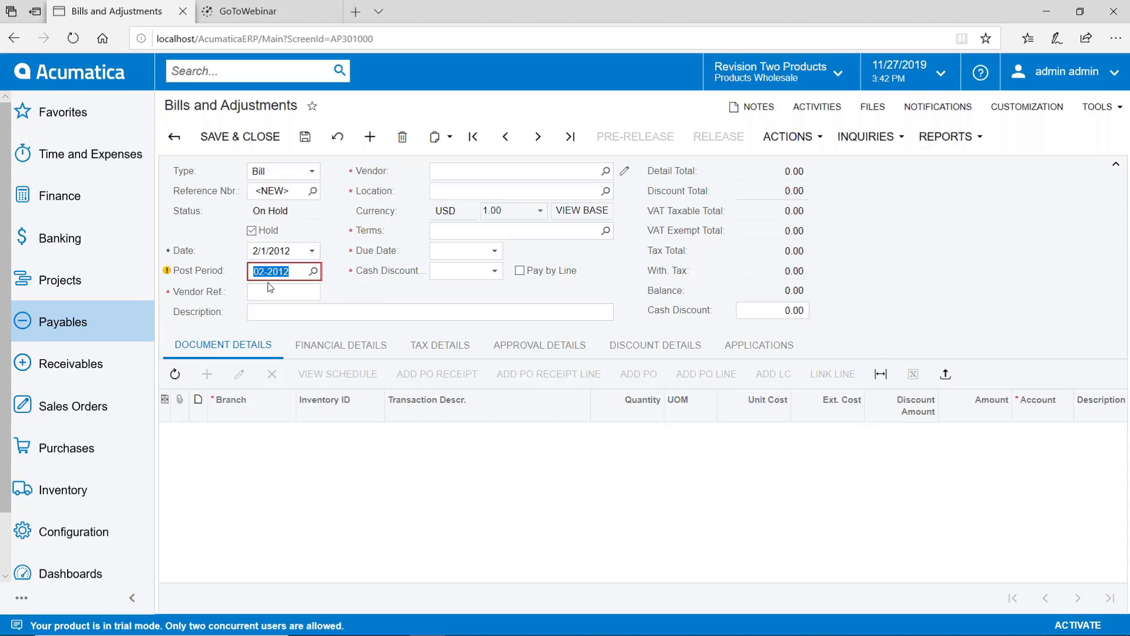
{"action": "mouse_move", "coordinate": [275, 275]}
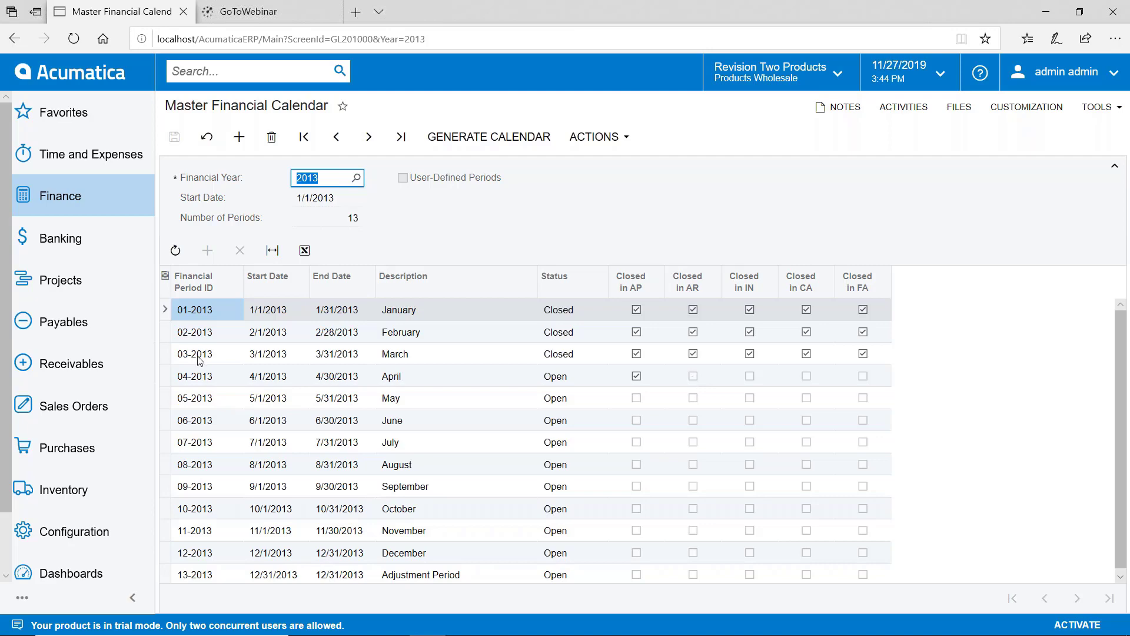
- Open the Close Financial Periods form for receivables
{"action": "left_click", "coordinate": [88, 365]}
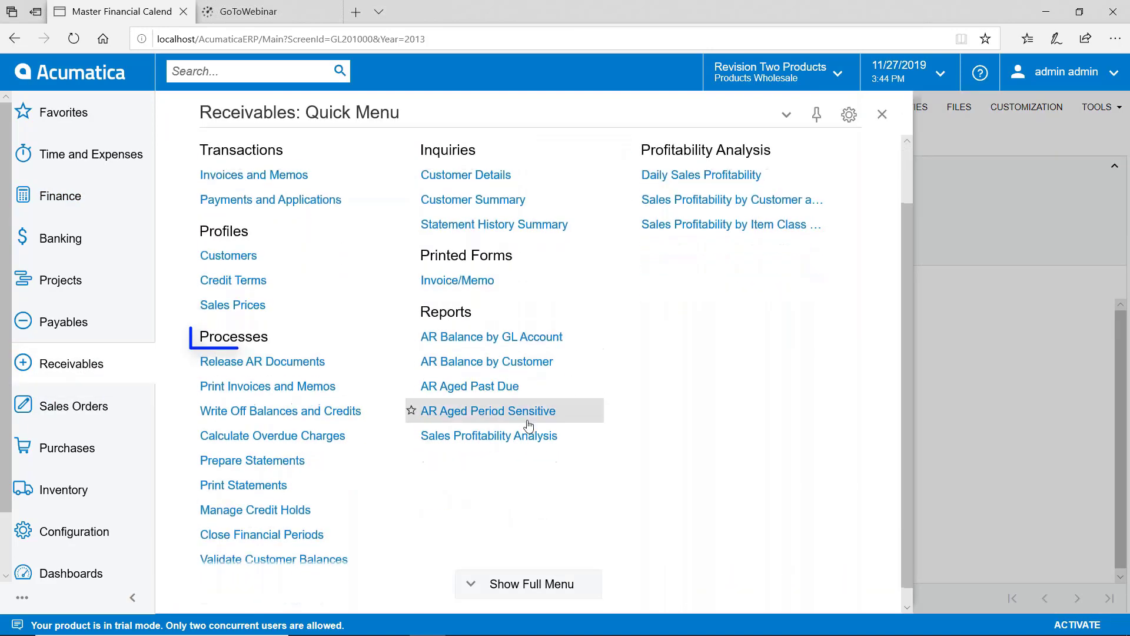
{"action": "scroll", "coordinate": [414, 488], "scroll_direction": "down", "scroll_amount": 3}
{"action": "left_click", "coordinate": [296, 526]}
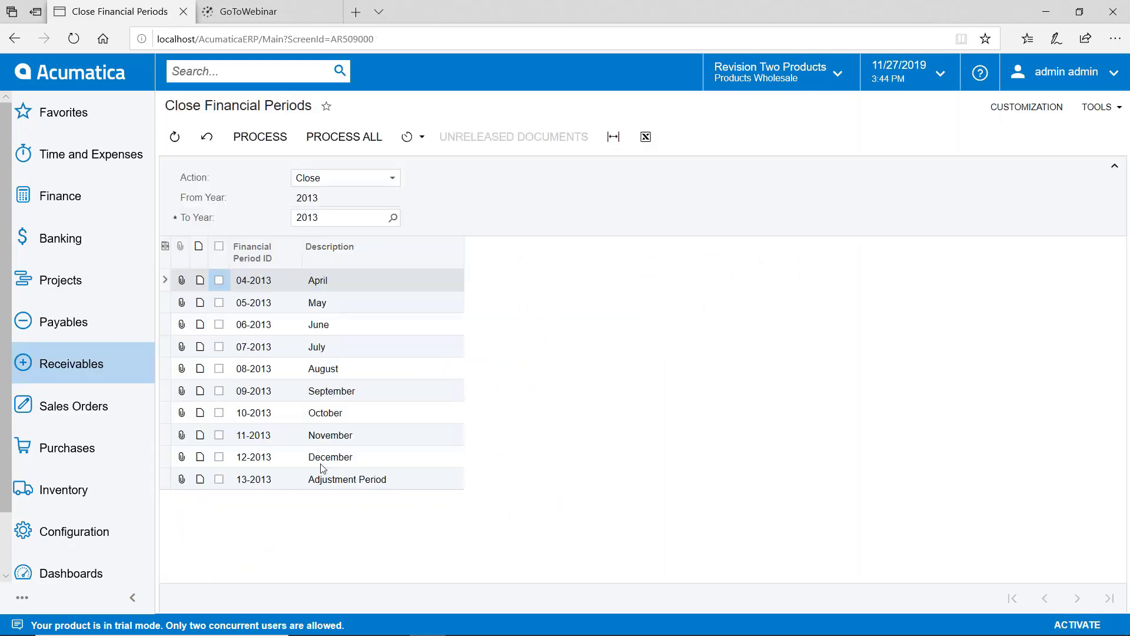
- Try selecting periods 04-2013 through 06-2013 for closing and clear the selection again
{"action": "left_click", "coordinate": [220, 325]}
{"action": "left_click", "coordinate": [219, 302]}
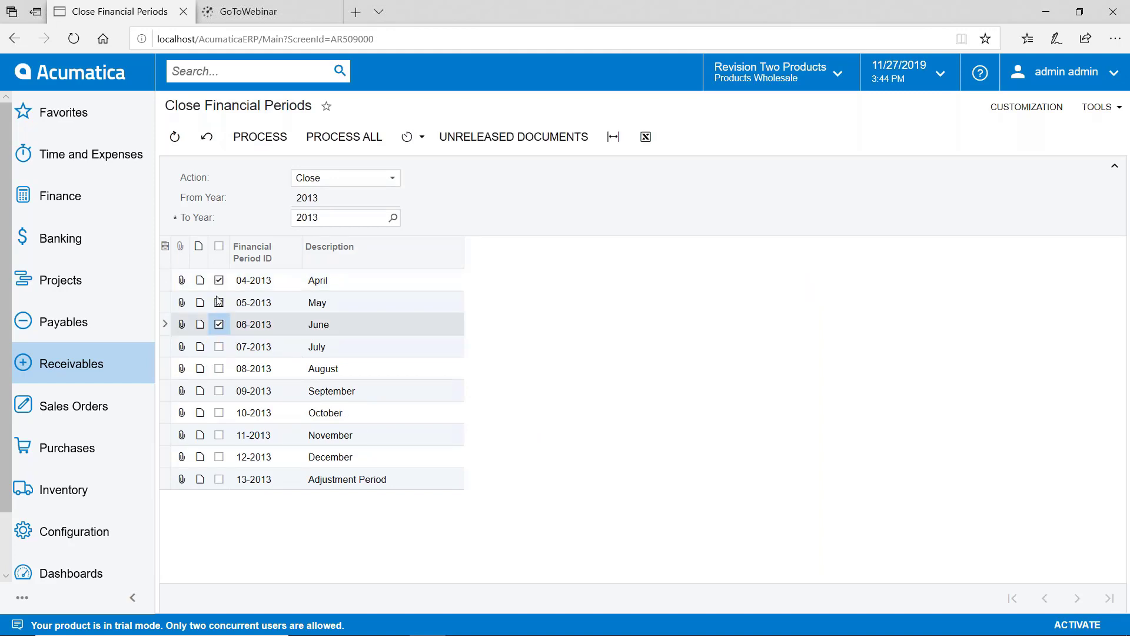
{"action": "left_click", "coordinate": [220, 280]}
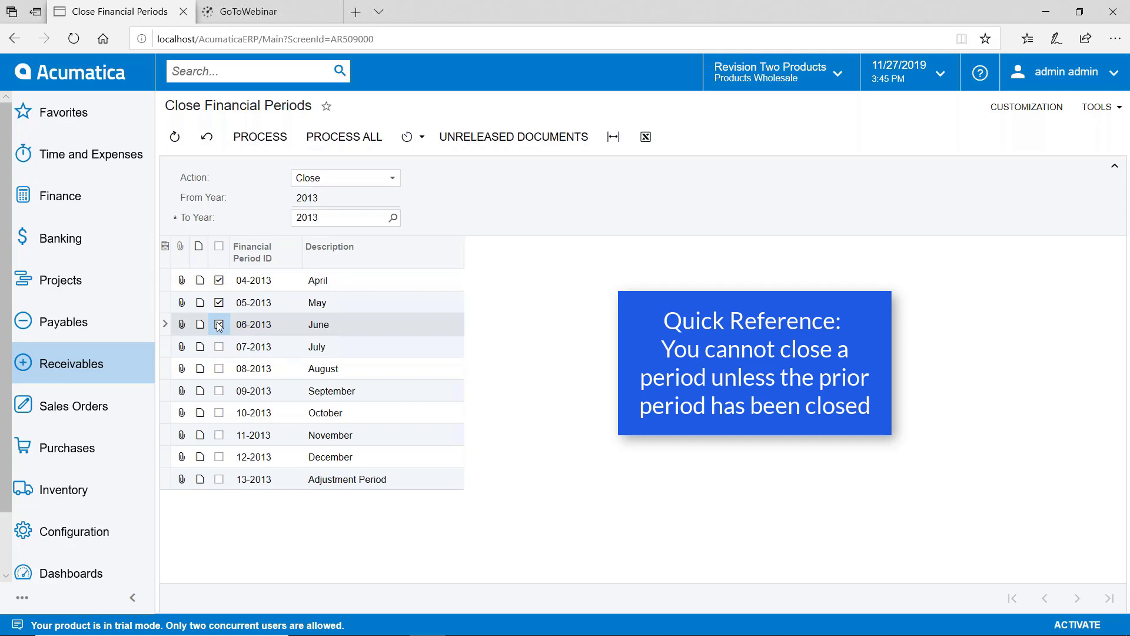
{"action": "left_click", "coordinate": [219, 280]}
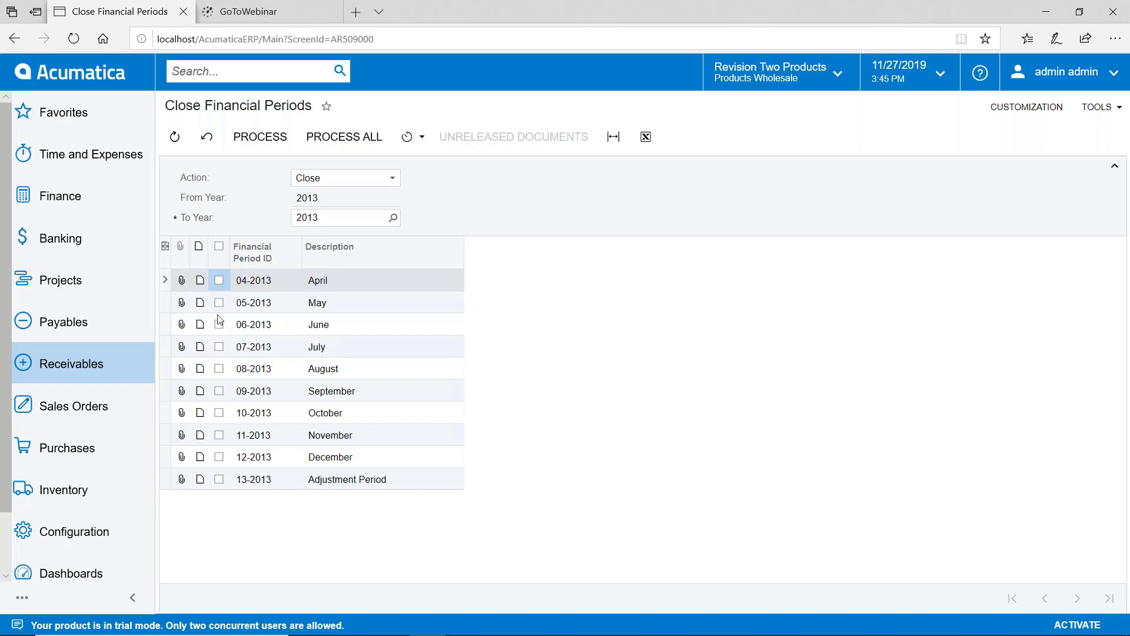
- Check period 04-2013 for unreleased documents and close that period in receivables
{"action": "left_click", "coordinate": [220, 280]}
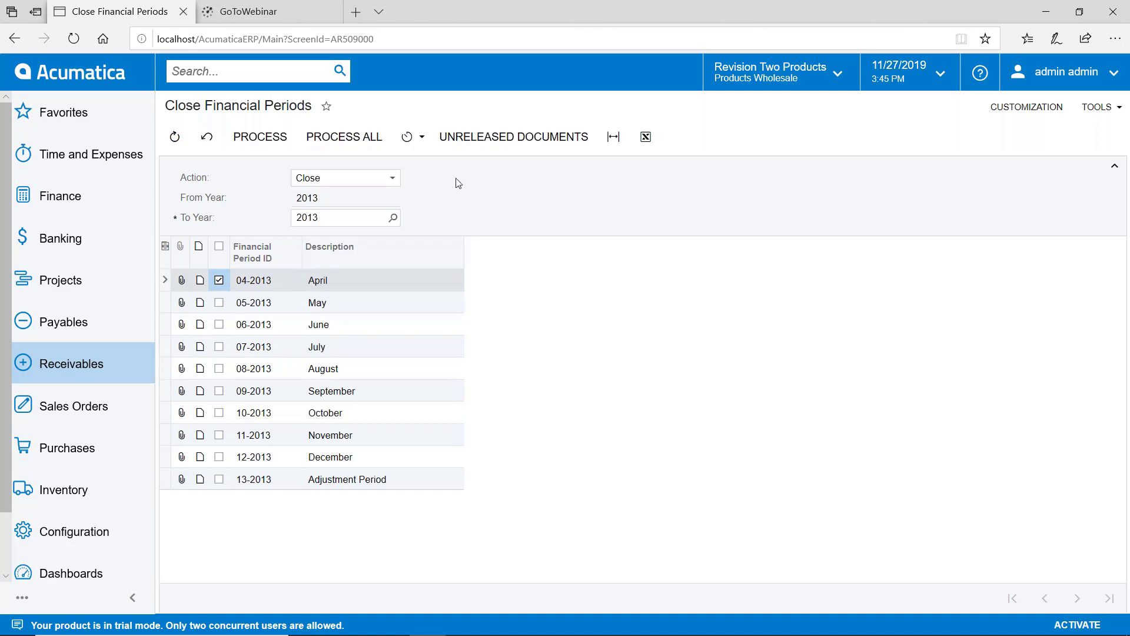
{"action": "left_click", "coordinate": [492, 143]}
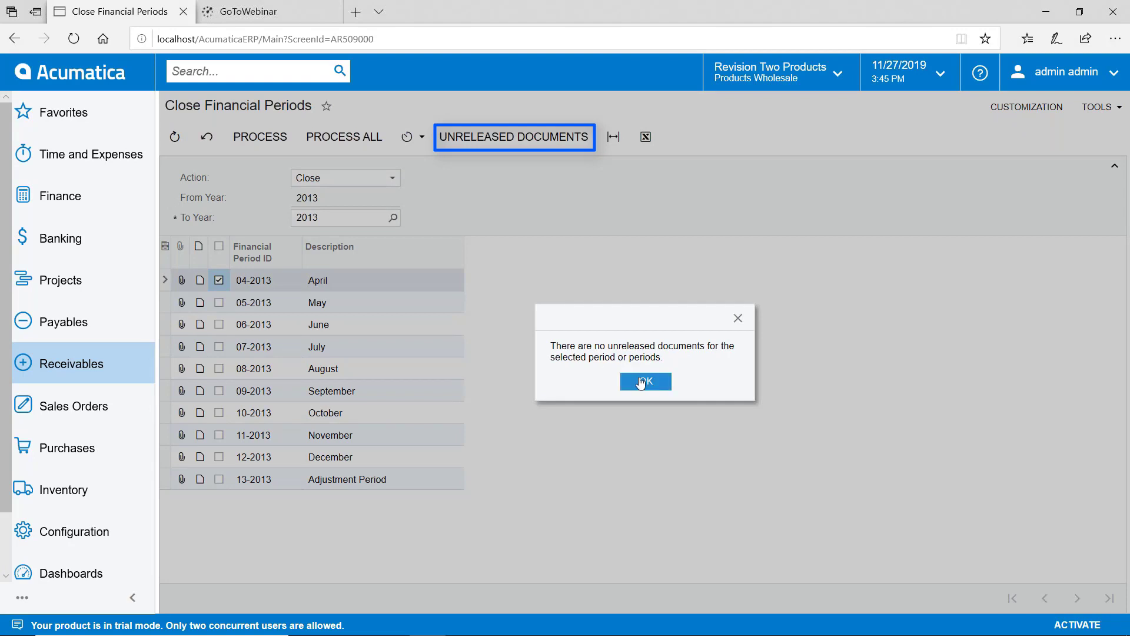
{"action": "left_click", "coordinate": [643, 379]}
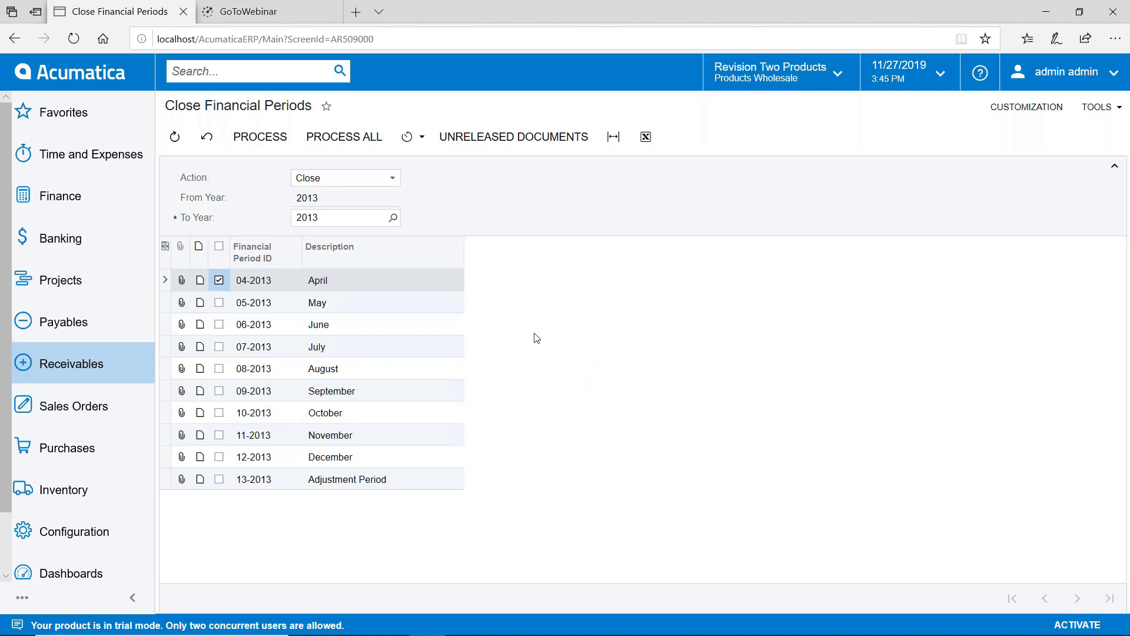
{"action": "left_click", "coordinate": [277, 142]}
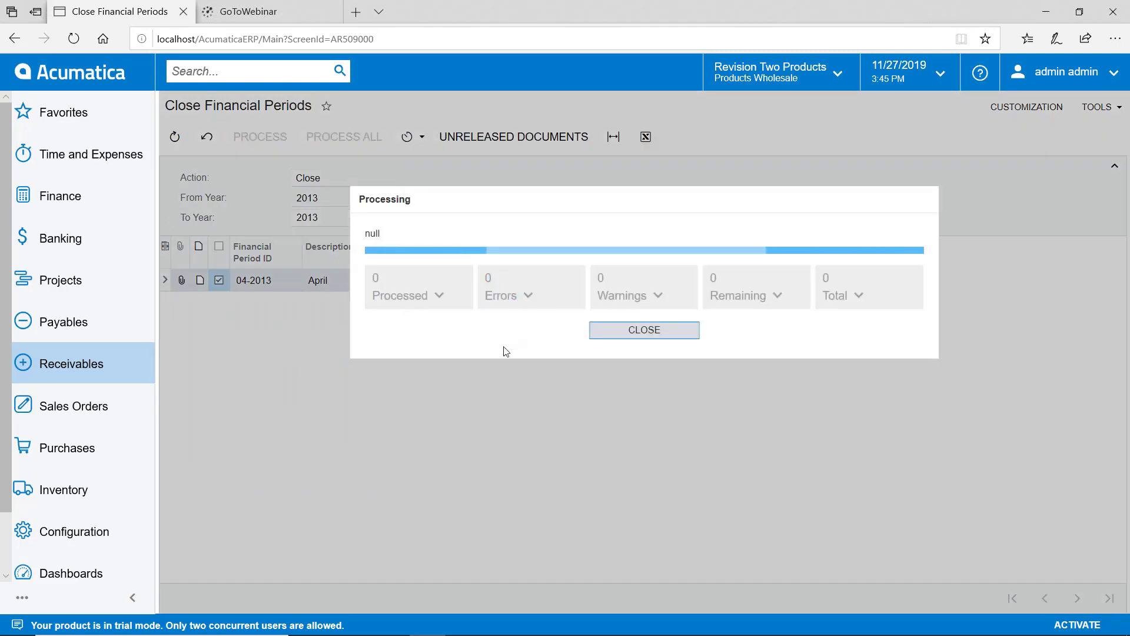
{"action": "left_click", "coordinate": [608, 333]}
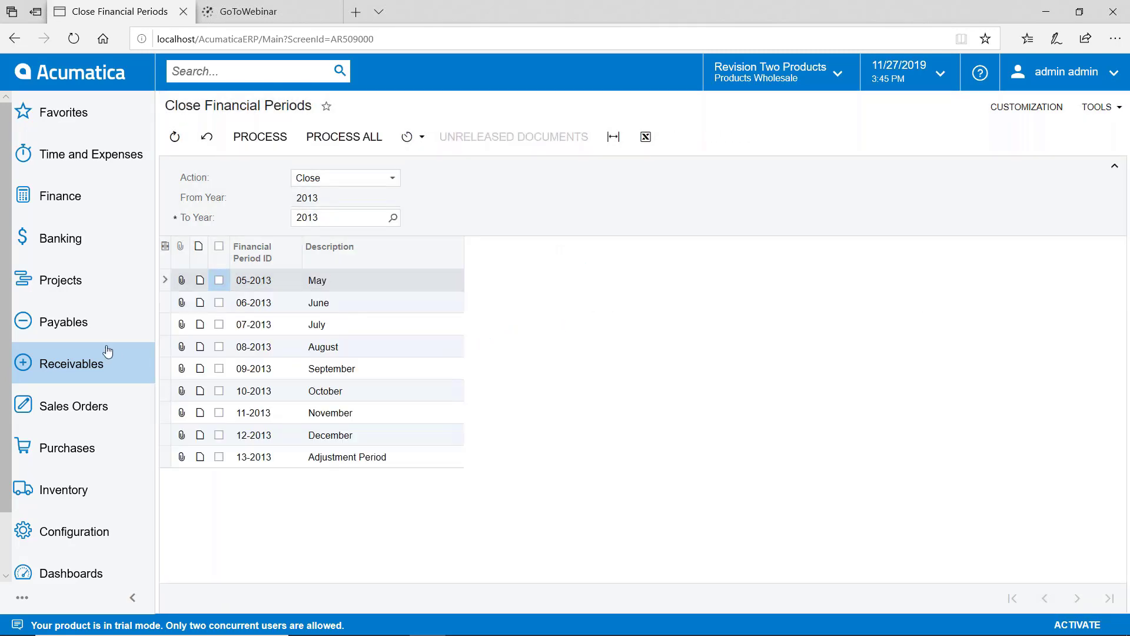
- Reopen the Master Financial Calendar from Finance and review the actions available for the 2013 periods
{"action": "left_click", "coordinate": [65, 197]}
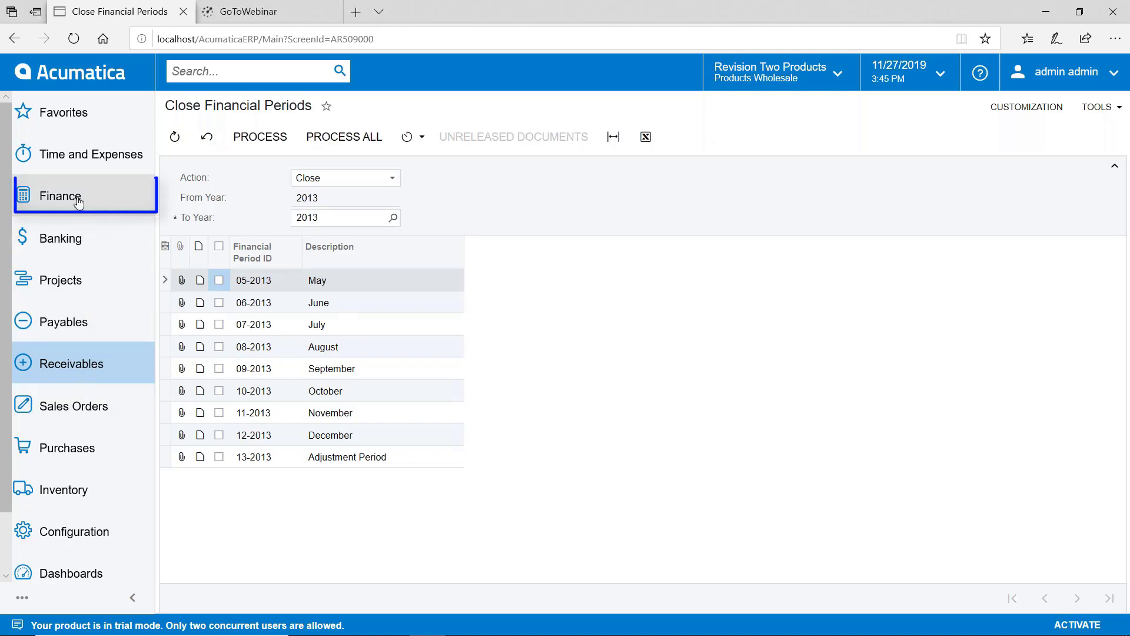
{"action": "scroll", "coordinate": [380, 377], "scroll_direction": "down", "scroll_amount": 2}
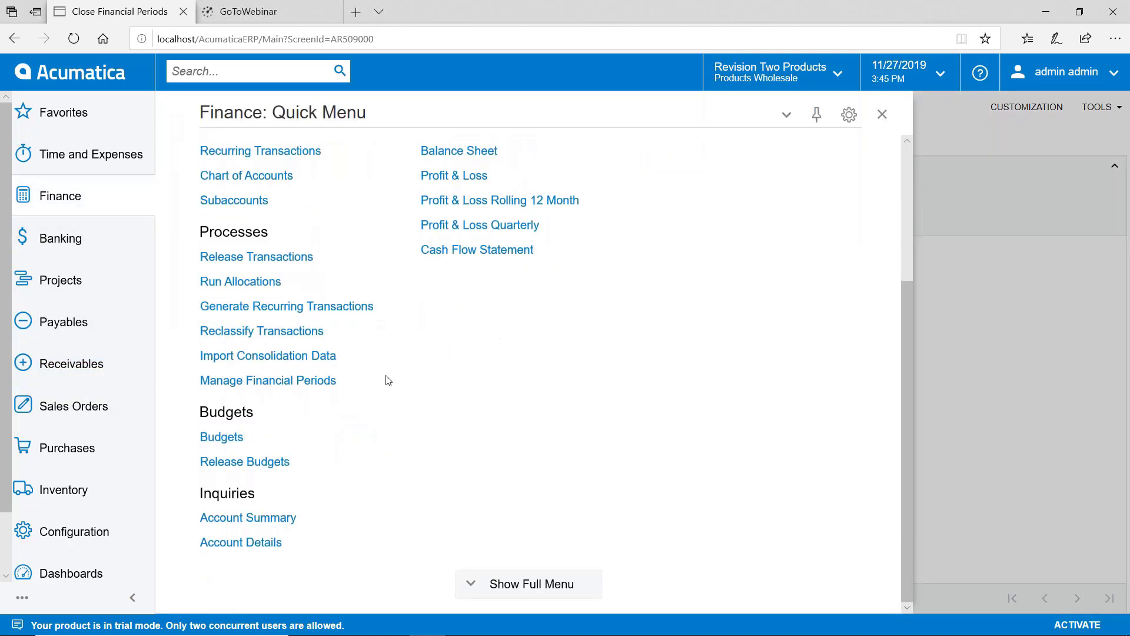
{"action": "left_click", "coordinate": [554, 588]}
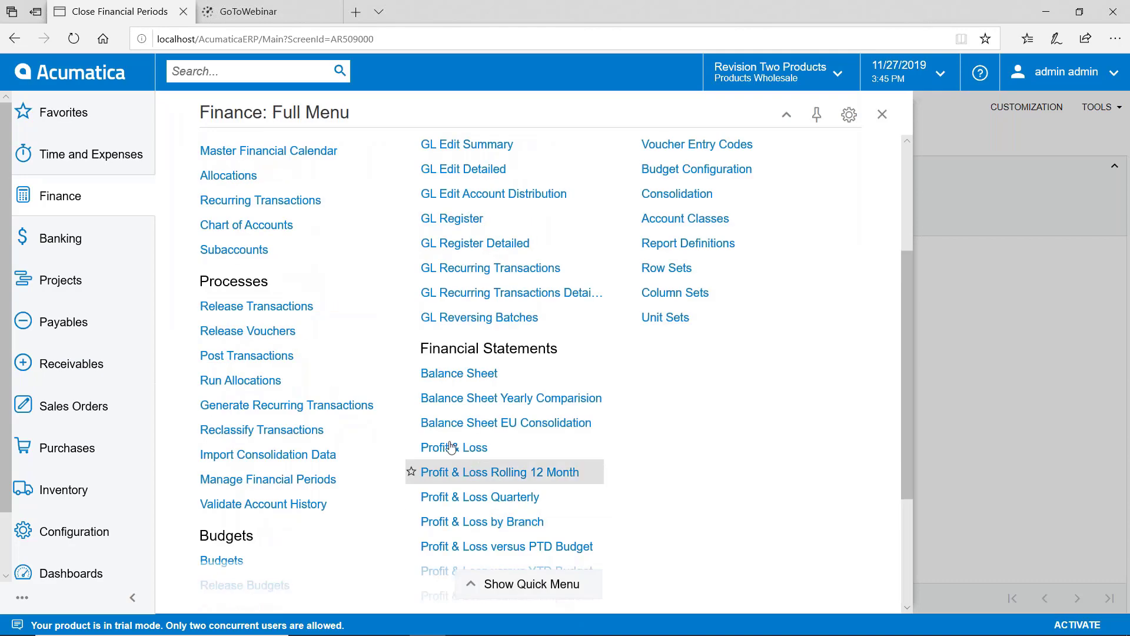
{"action": "scroll", "coordinate": [378, 361], "scroll_direction": "up", "scroll_amount": 2}
{"action": "left_click", "coordinate": [203, 259]}
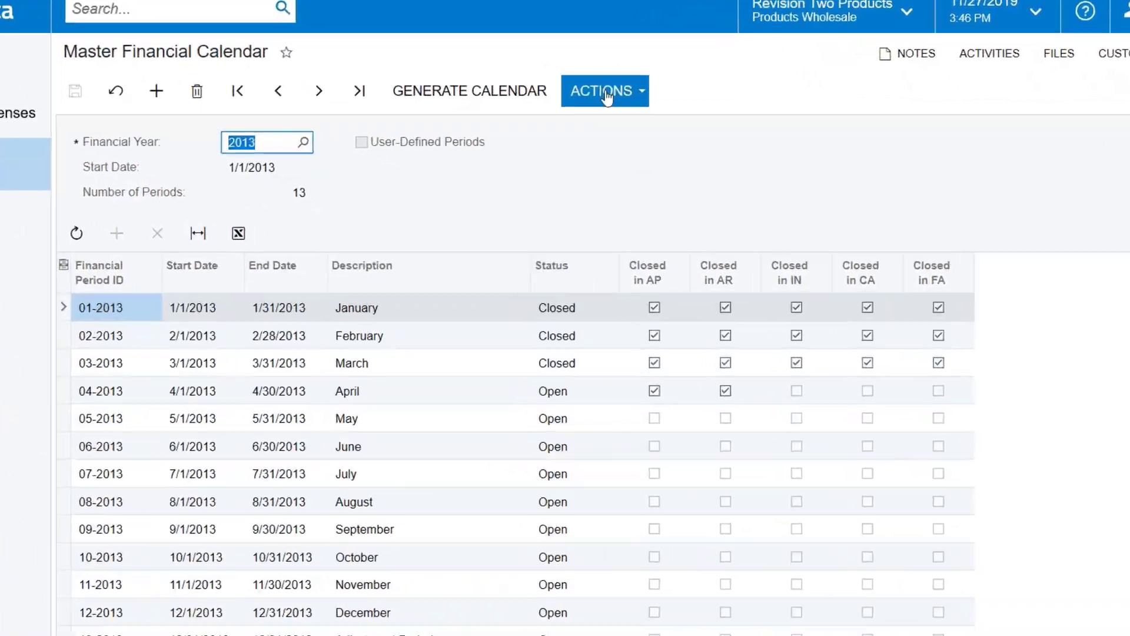
{"action": "left_click", "coordinate": [606, 94]}
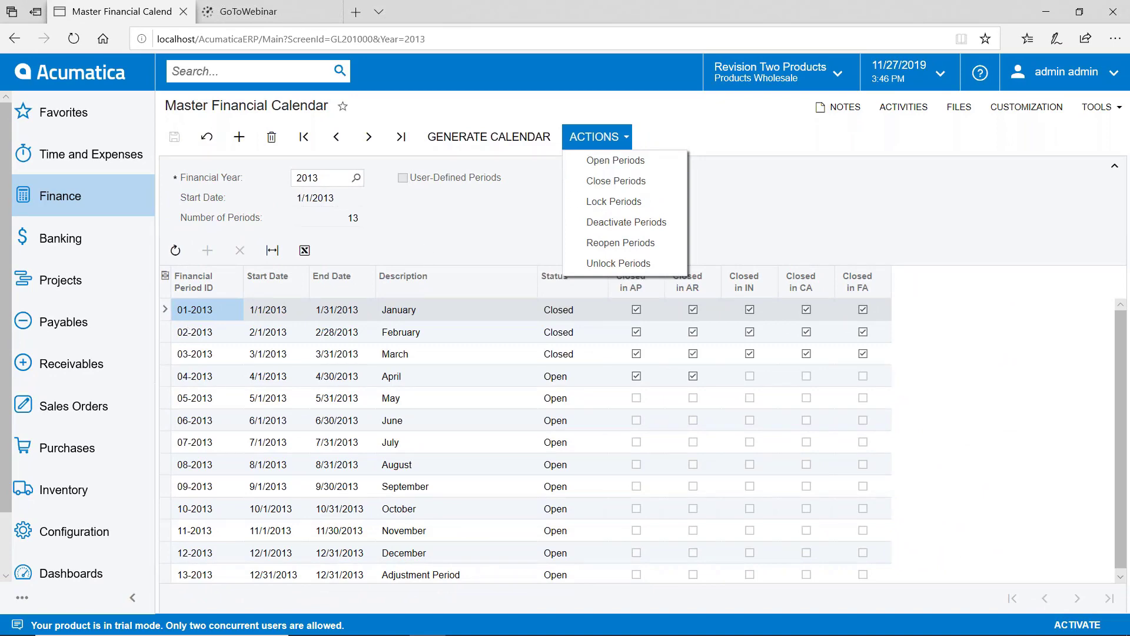
- Open the Manage Financial Periods form in Finance
{"action": "left_click", "coordinate": [77, 197]}
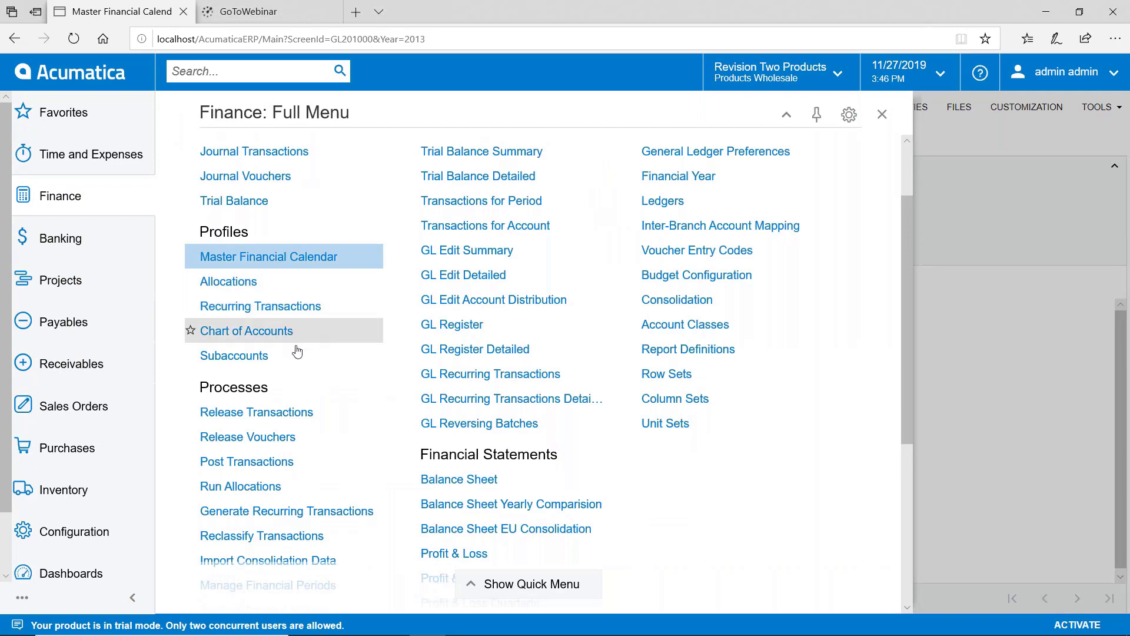
{"action": "scroll", "coordinate": [338, 409], "scroll_direction": "down", "scroll_amount": 3}
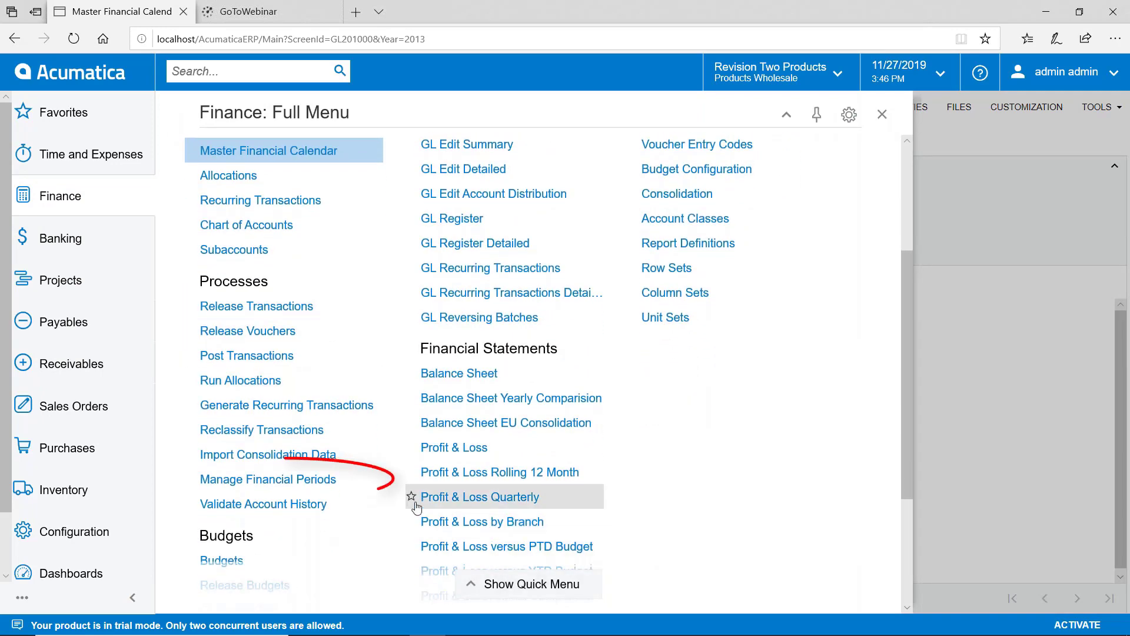
{"action": "left_click", "coordinate": [305, 490]}
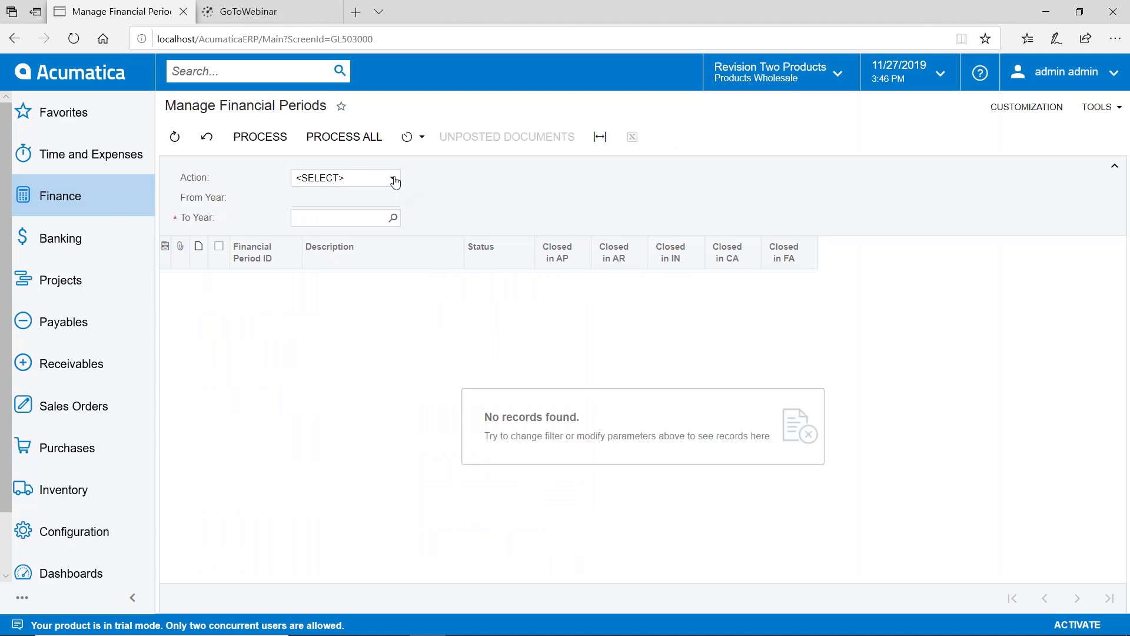
- Set the processing action to Close and check in which subledgers period 04-2013 is closed
{"action": "left_click", "coordinate": [392, 178]}
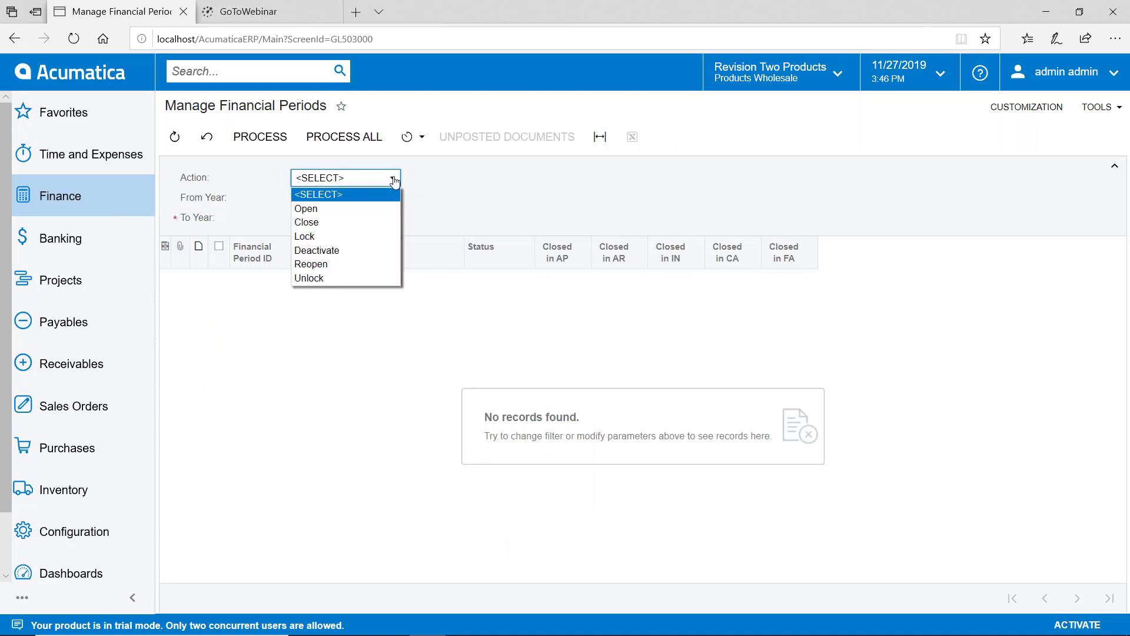
{"action": "left_click", "coordinate": [339, 222]}
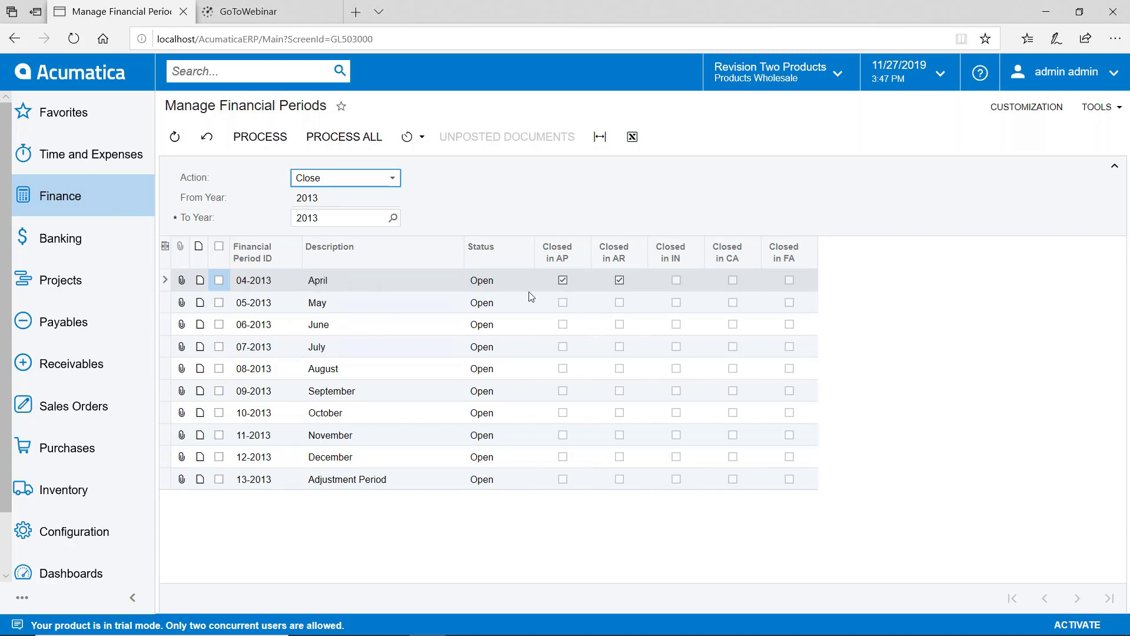
{"action": "left_click_drag", "start_coordinate": [533, 287], "coordinate": [646, 286]}
- Try selecting periods 04-2013 through 06-2013 for closing in the general ledger
{"action": "left_click", "coordinate": [219, 280]}
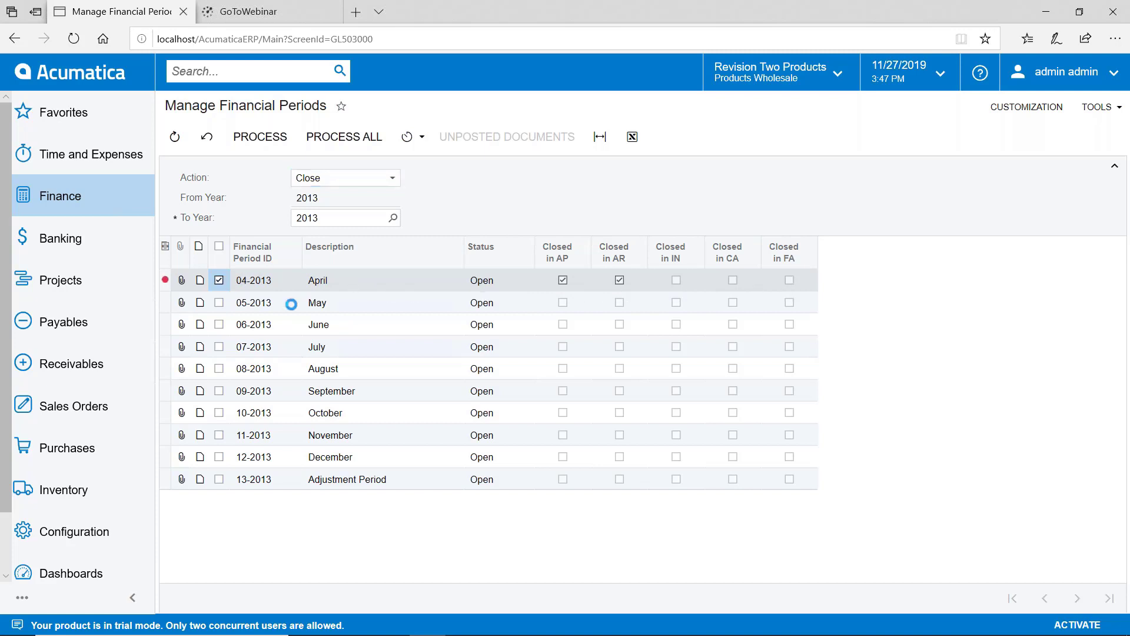
{"action": "left_click", "coordinate": [219, 303]}
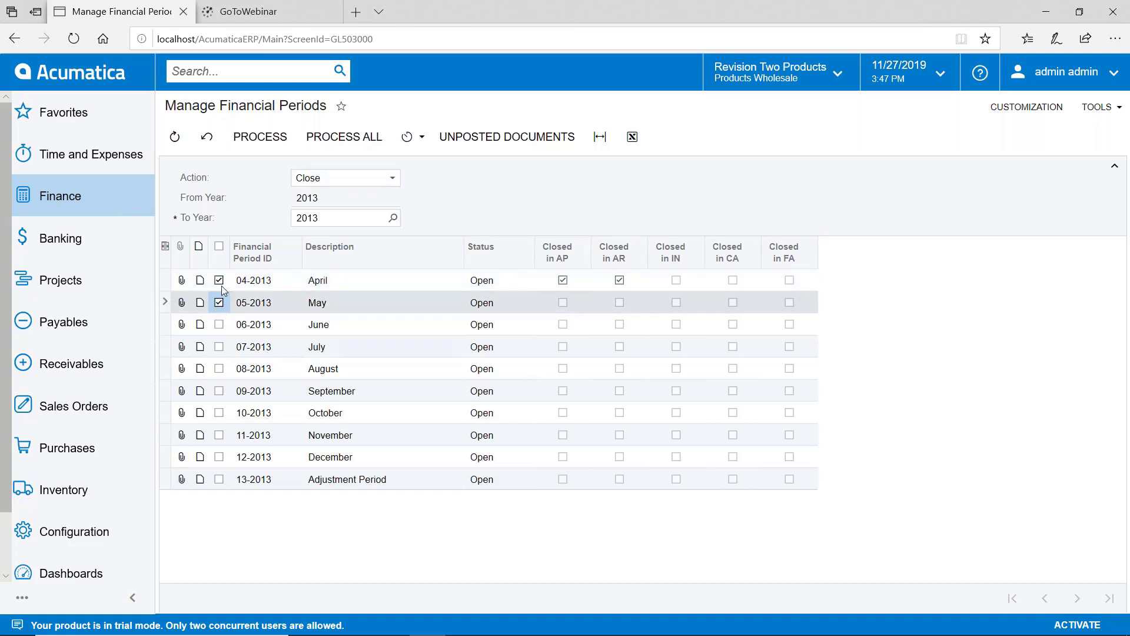
{"action": "left_click", "coordinate": [219, 326]}
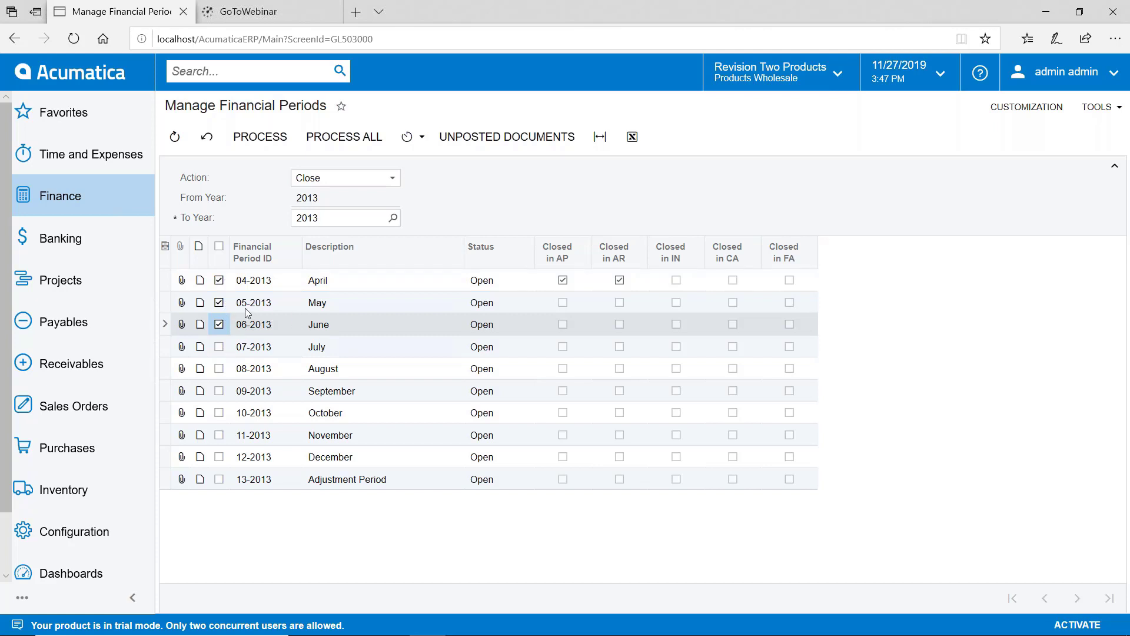
{"action": "left_click", "coordinate": [223, 304]}
{"action": "left_click", "coordinate": [223, 321]}
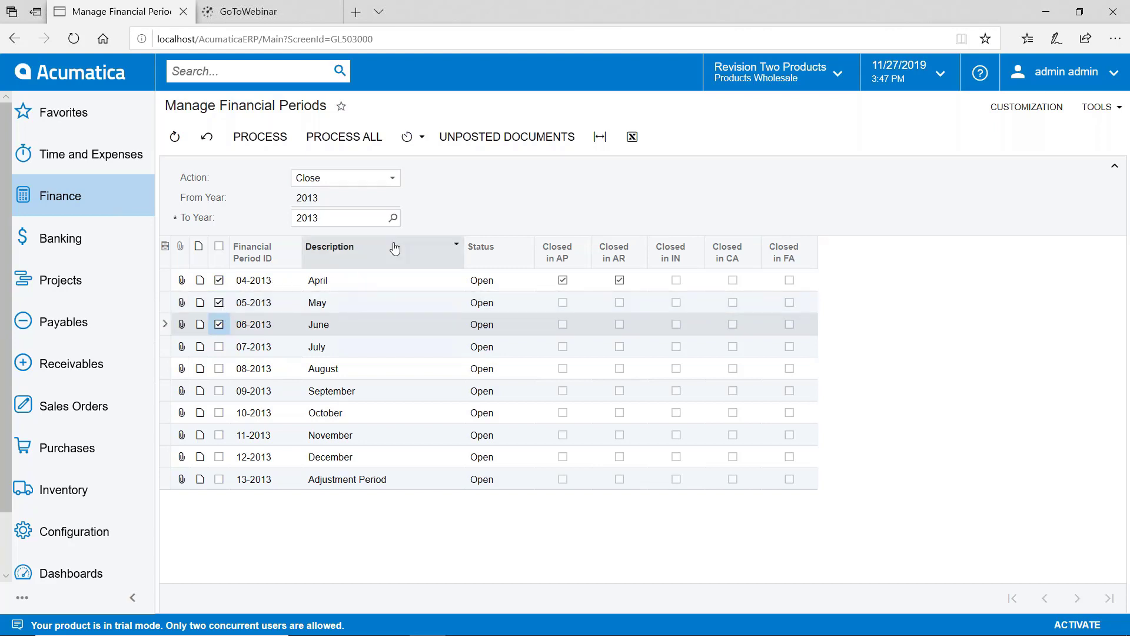
- Switch the processing action to Open to list the periods available for opening
{"action": "left_click", "coordinate": [392, 177]}
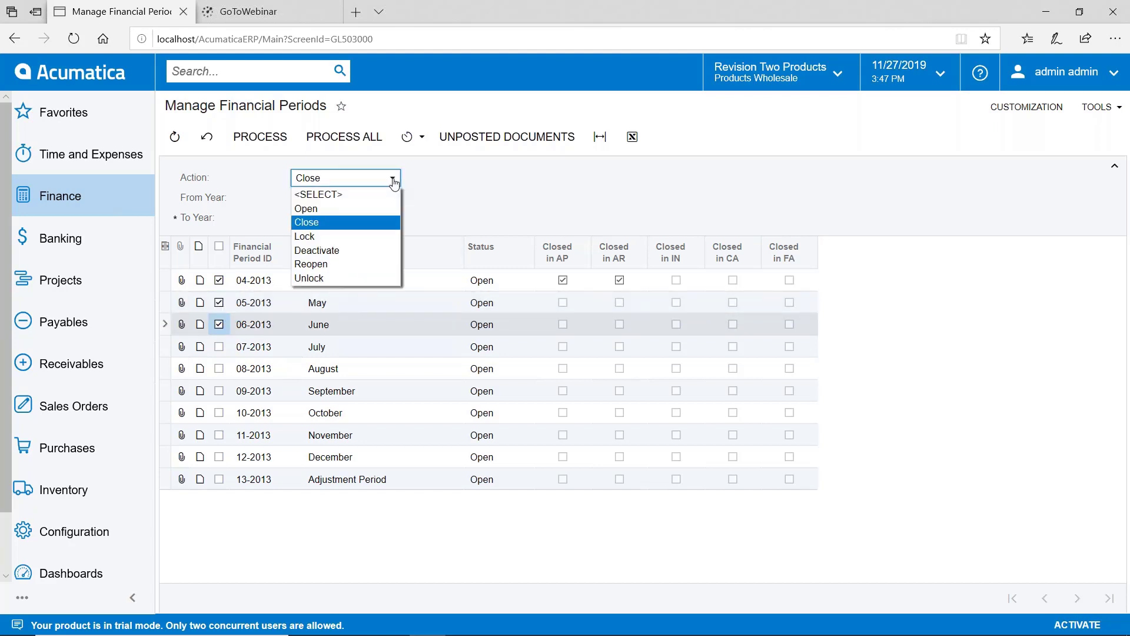
{"action": "left_click", "coordinate": [338, 210]}
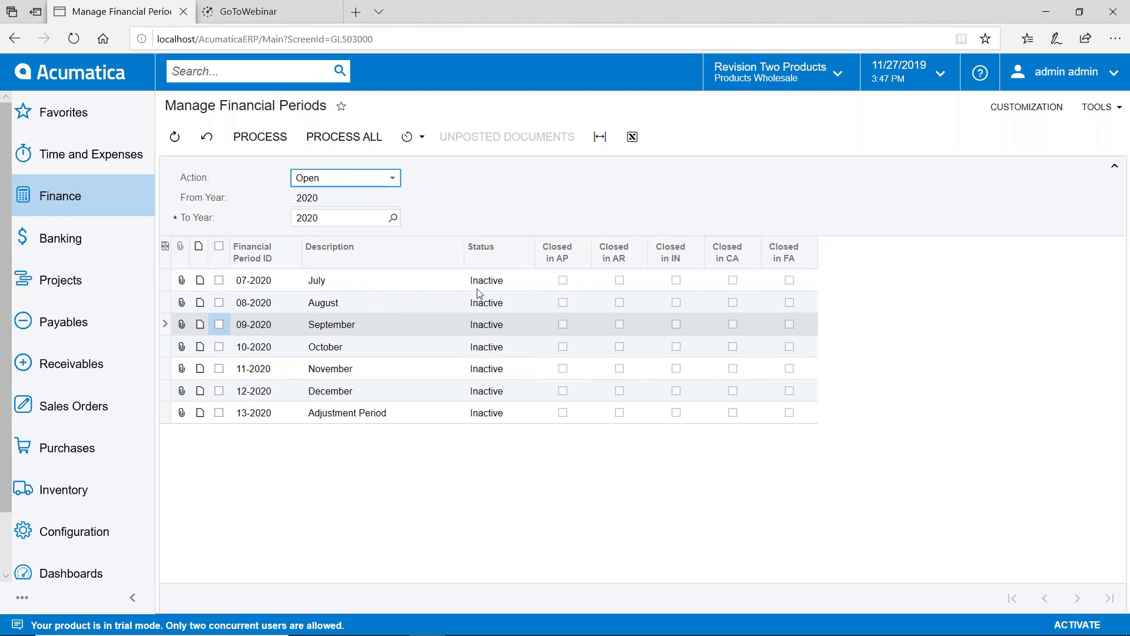
- Try selecting periods 07-2020 through 09-2020 for opening, test deselecting 08-2020, and clear the whole selection again
{"action": "left_click", "coordinate": [218, 280]}
{"action": "left_click", "coordinate": [219, 303]}
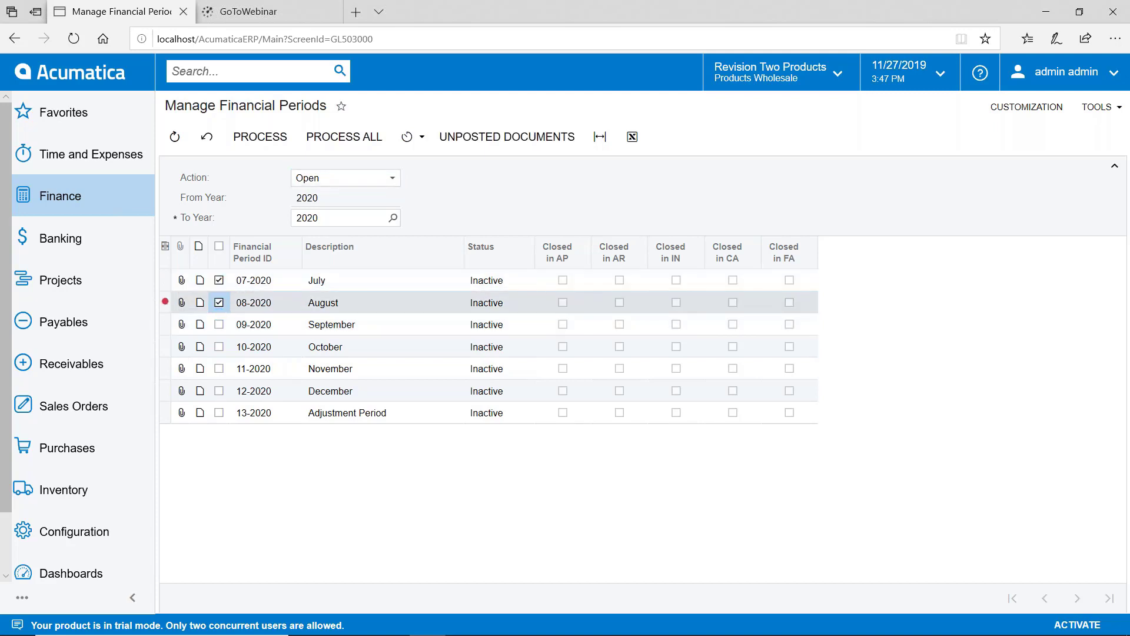
{"action": "left_click", "coordinate": [219, 324]}
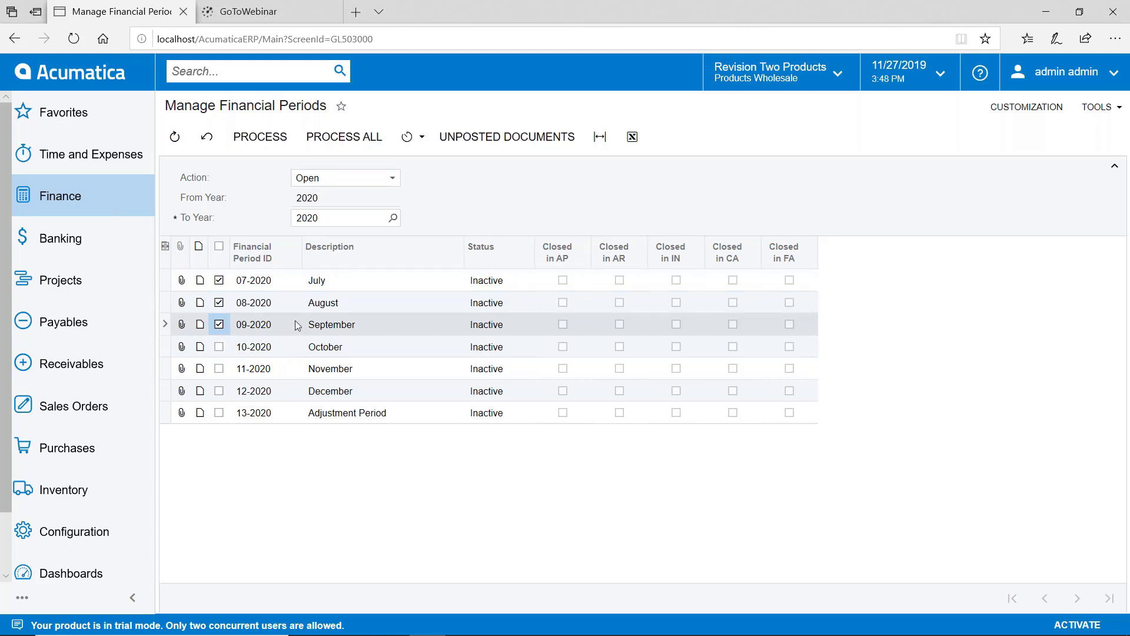
{"action": "left_click", "coordinate": [219, 303]}
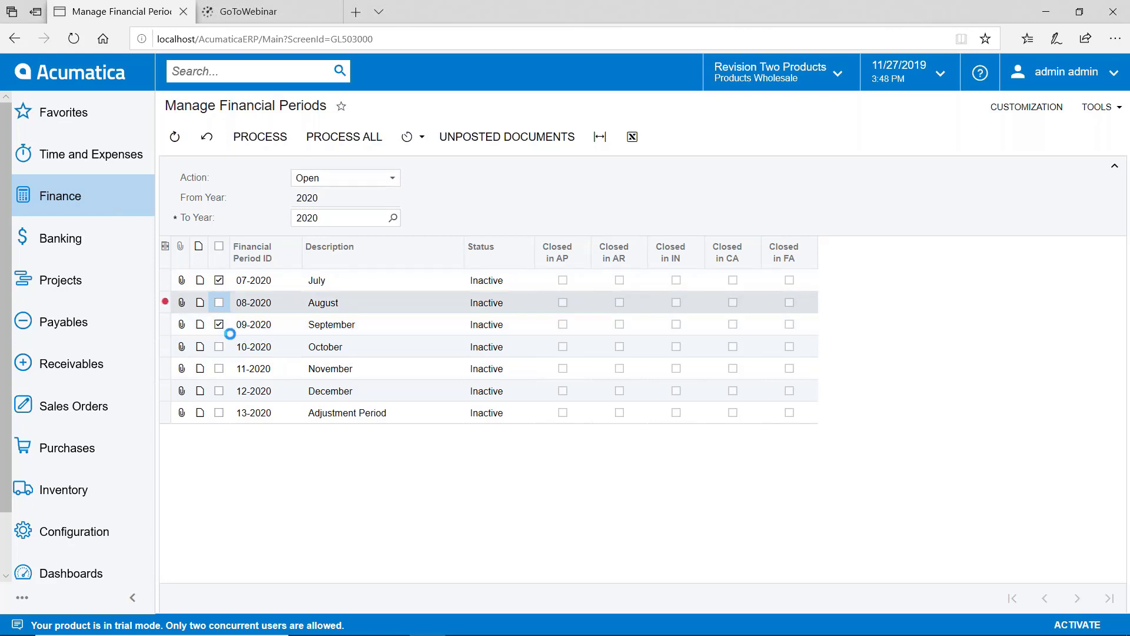
{"action": "left_click", "coordinate": [219, 303]}
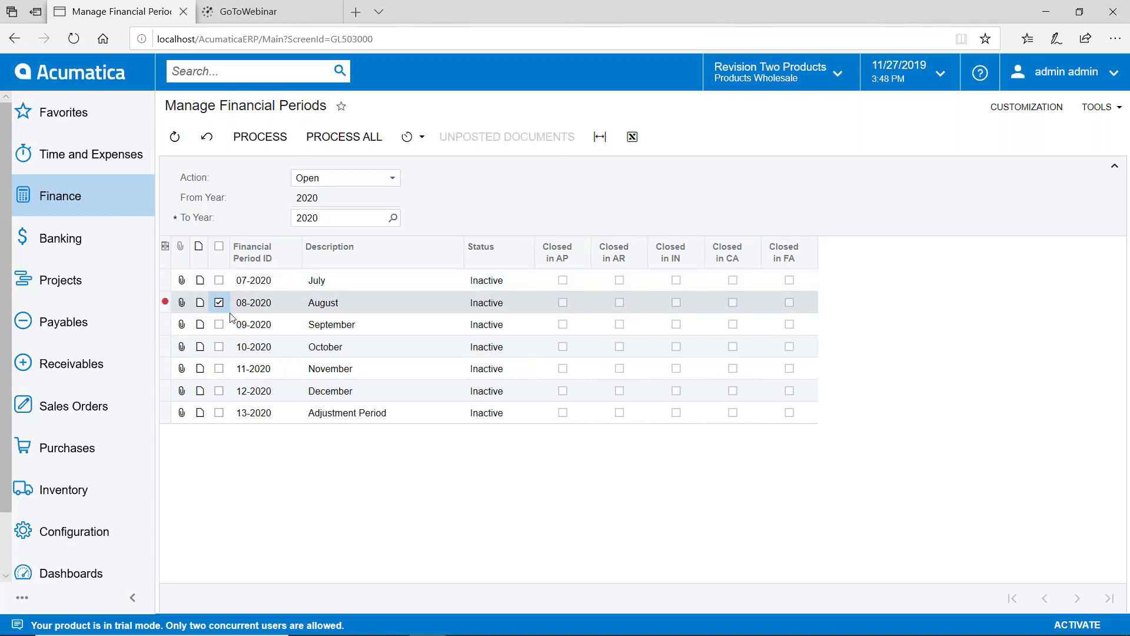
{"action": "left_click", "coordinate": [219, 280]}
{"action": "left_click", "coordinate": [219, 302]}
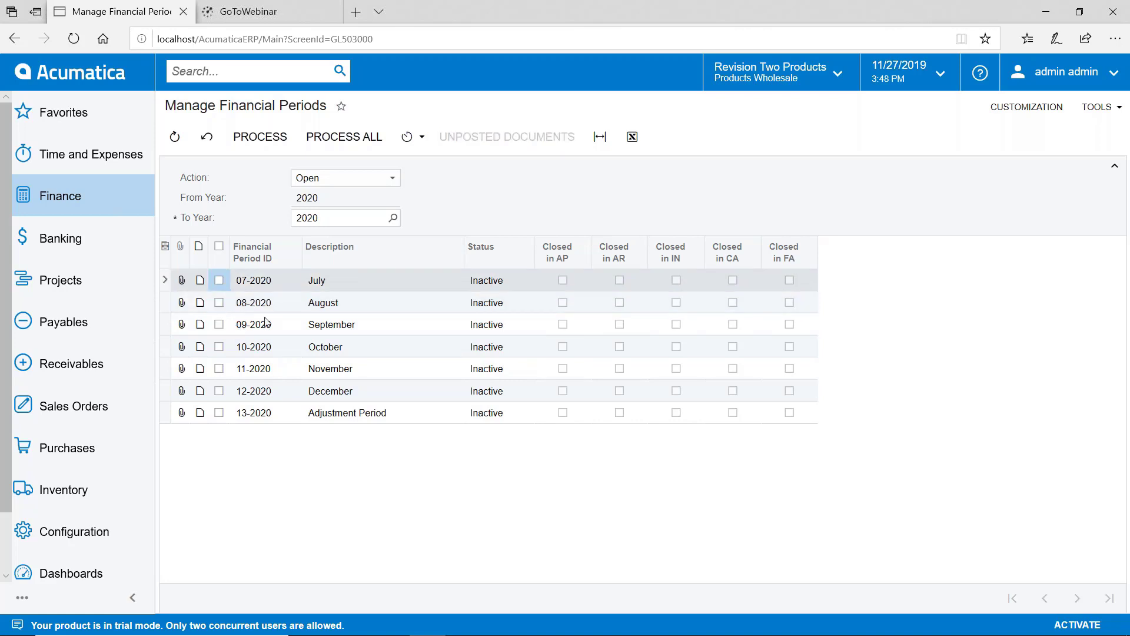